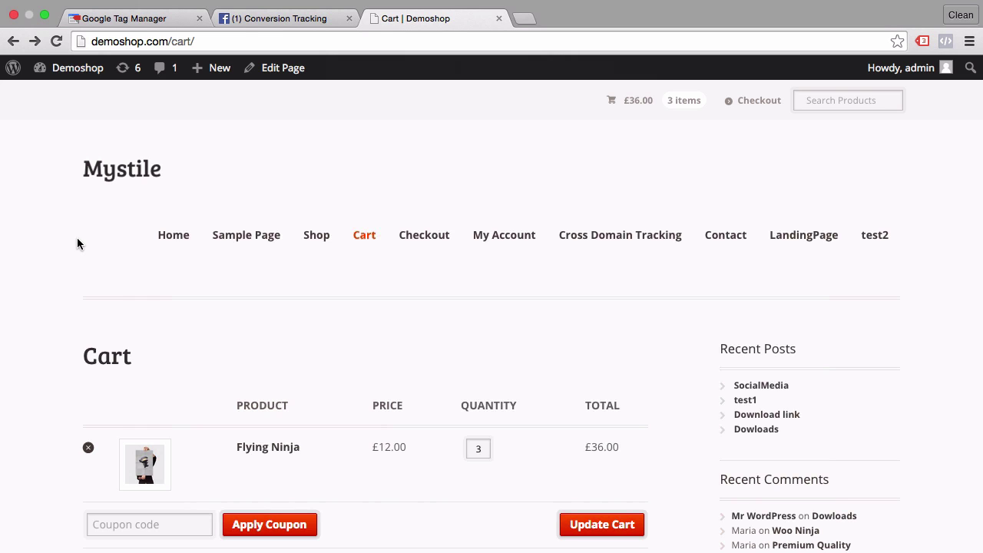
Step: Proceed from the Demoshop cart to checkout
{"action": "scroll", "coordinate": [77, 239], "scroll_direction": "down", "scroll_amount": 1}
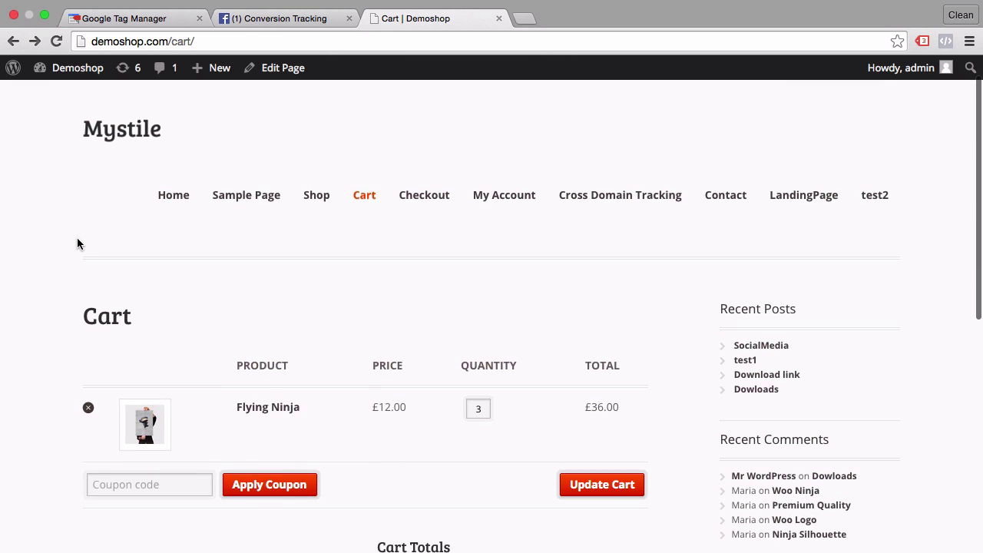
{"action": "scroll", "coordinate": [476, 426], "scroll_direction": "down", "scroll_amount": 3}
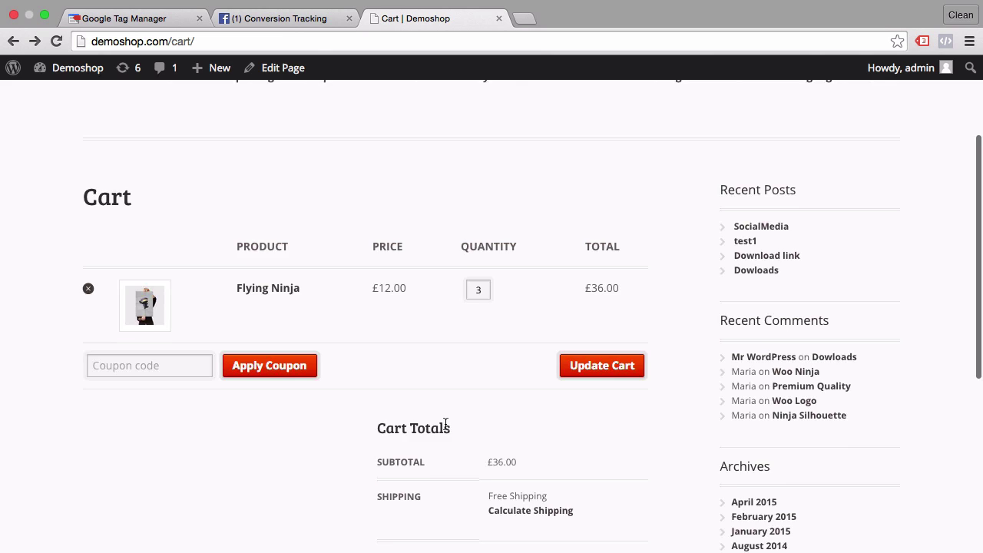
{"action": "scroll", "coordinate": [446, 427], "scroll_direction": "down", "scroll_amount": 3}
{"action": "scroll", "coordinate": [445, 428], "scroll_direction": "down", "scroll_amount": 2}
{"action": "left_click", "coordinate": [438, 405]}
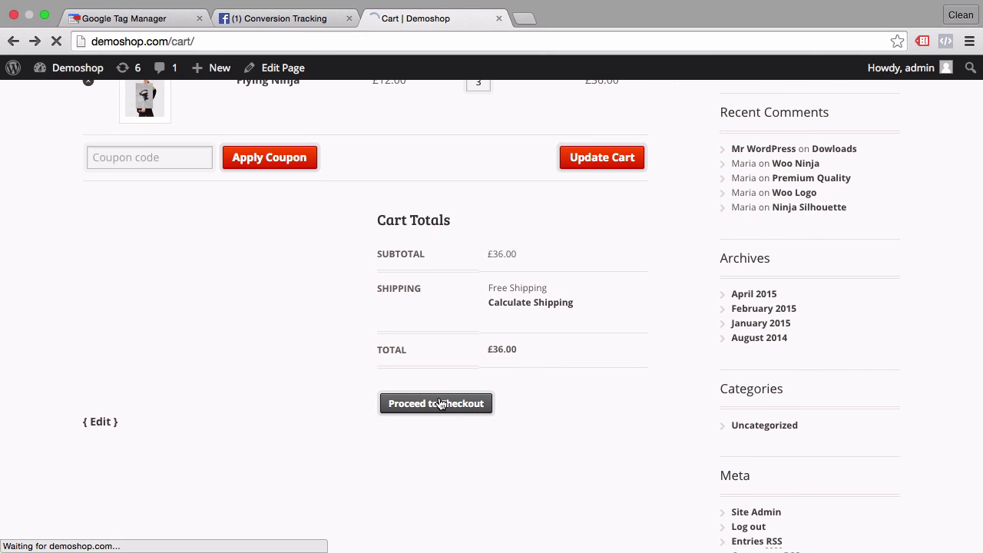
Step: Place the order by direct bank transfer and review the order 189 confirmation
{"action": "scroll", "coordinate": [245, 386], "scroll_direction": "down", "scroll_amount": 5}
{"action": "scroll", "coordinate": [248, 389], "scroll_direction": "down", "scroll_amount": 15}
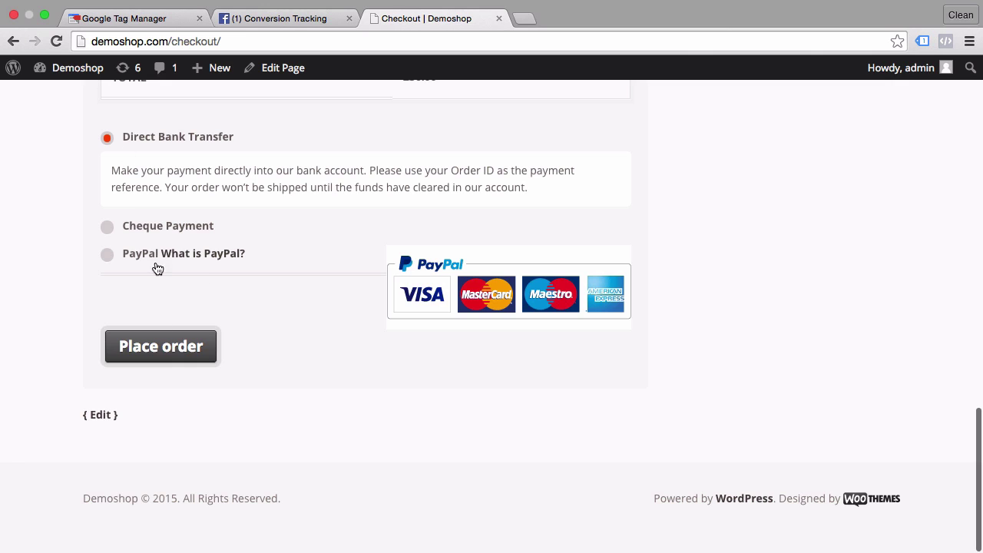
{"action": "left_click", "coordinate": [160, 342]}
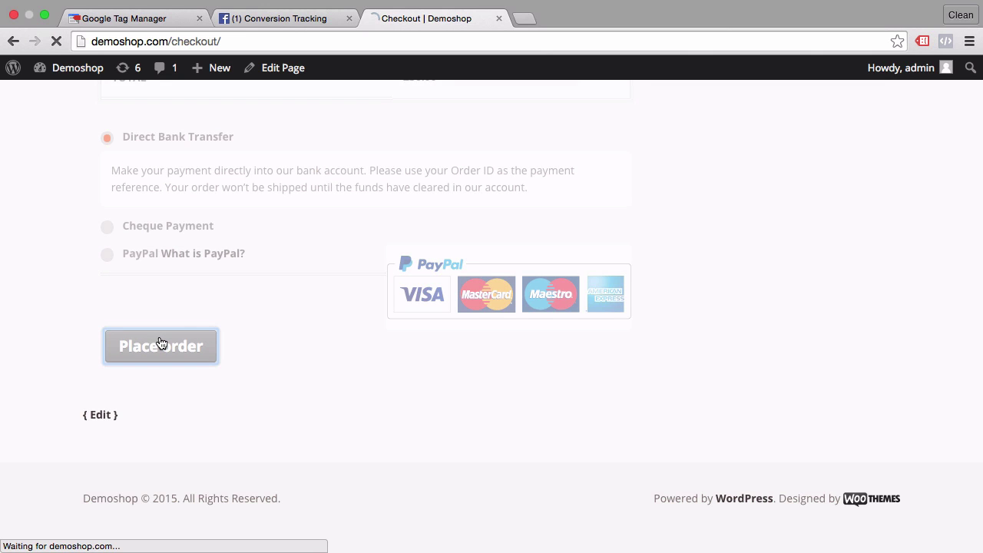
{"action": "scroll", "coordinate": [158, 340], "scroll_direction": "down", "scroll_amount": 3}
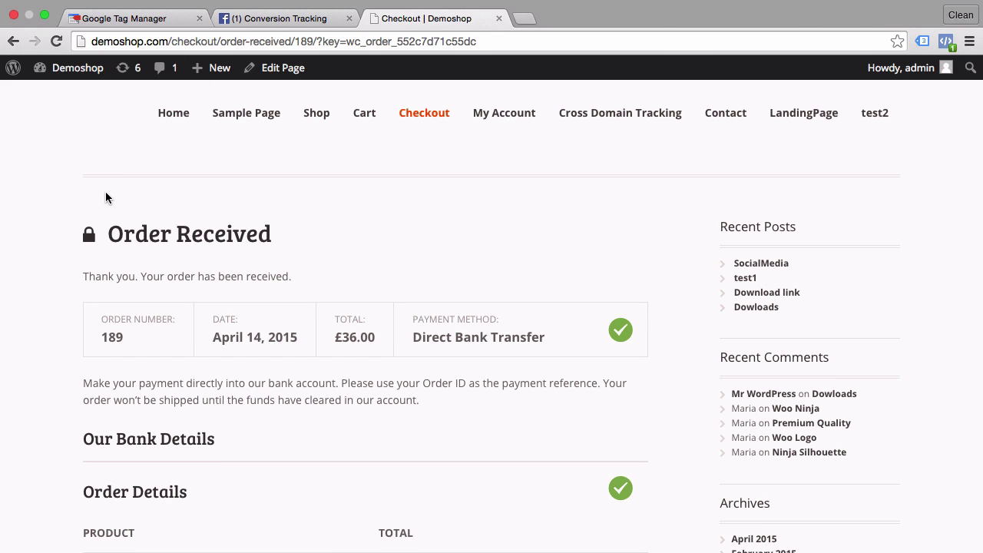
{"action": "scroll", "coordinate": [106, 197], "scroll_direction": "down", "scroll_amount": 1}
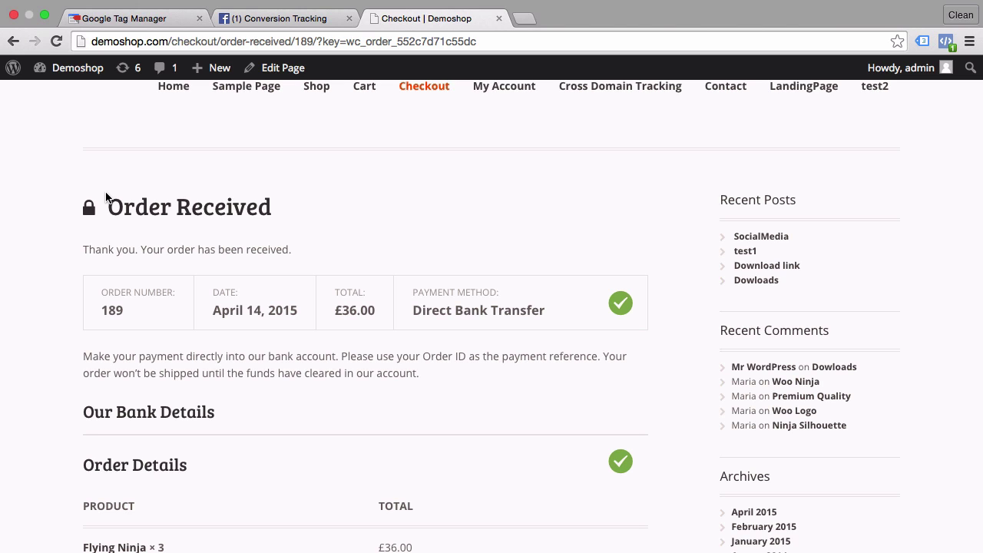
Step: Start Preview and Debug mode for the GTM container
{"action": "left_click", "coordinate": [133, 19]}
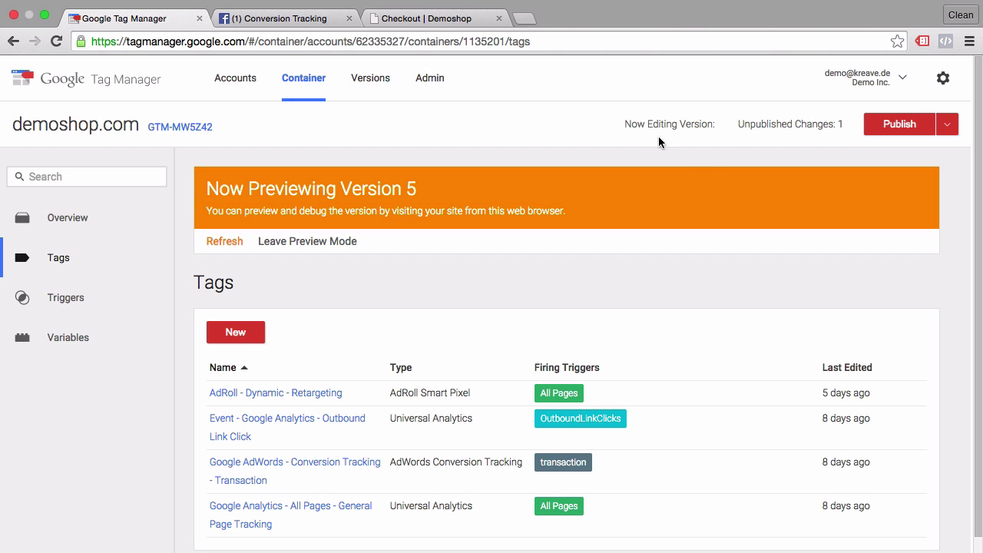
{"action": "left_click", "coordinate": [950, 131]}
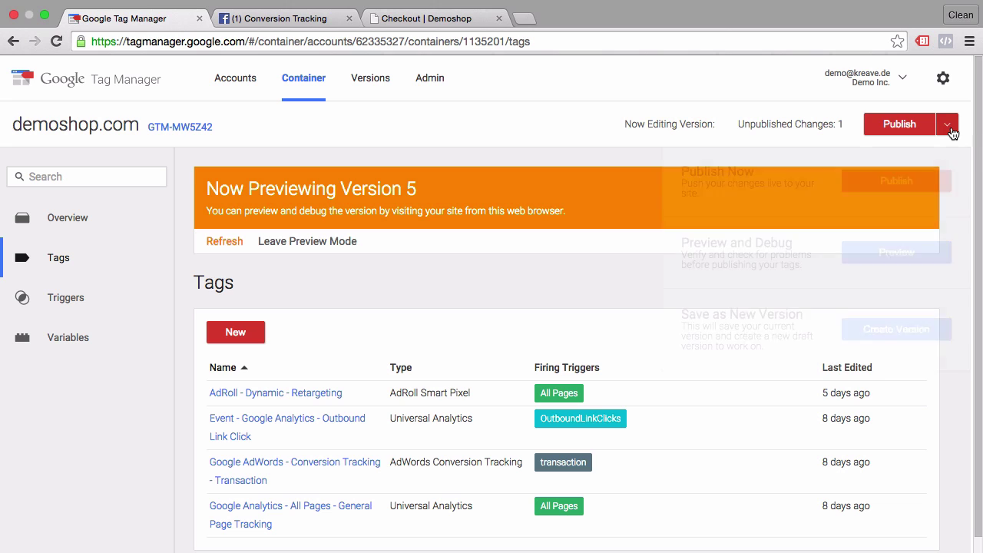
{"action": "left_click", "coordinate": [849, 259]}
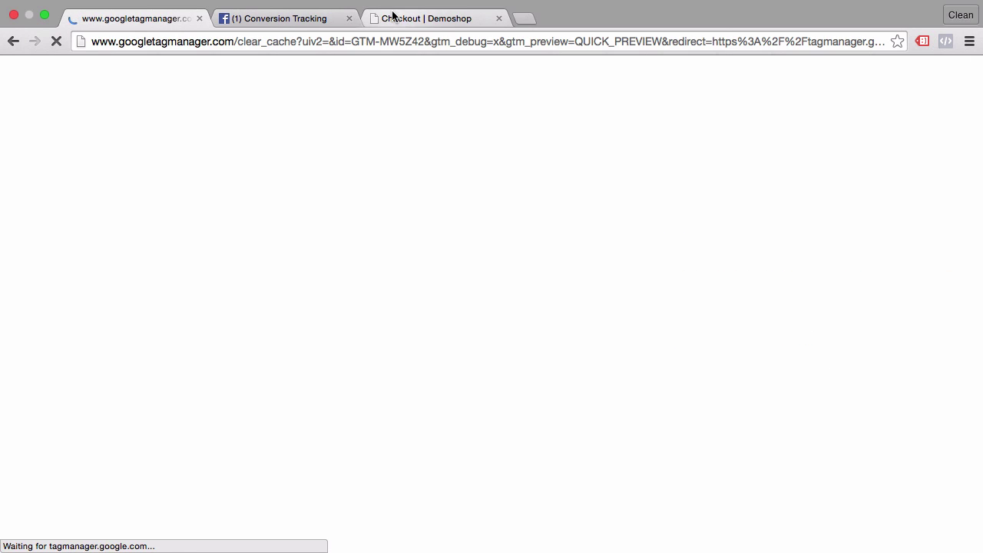
Step: Reload the order 189 page and resize the debug panel to view fired tags
{"action": "left_click", "coordinate": [392, 18]}
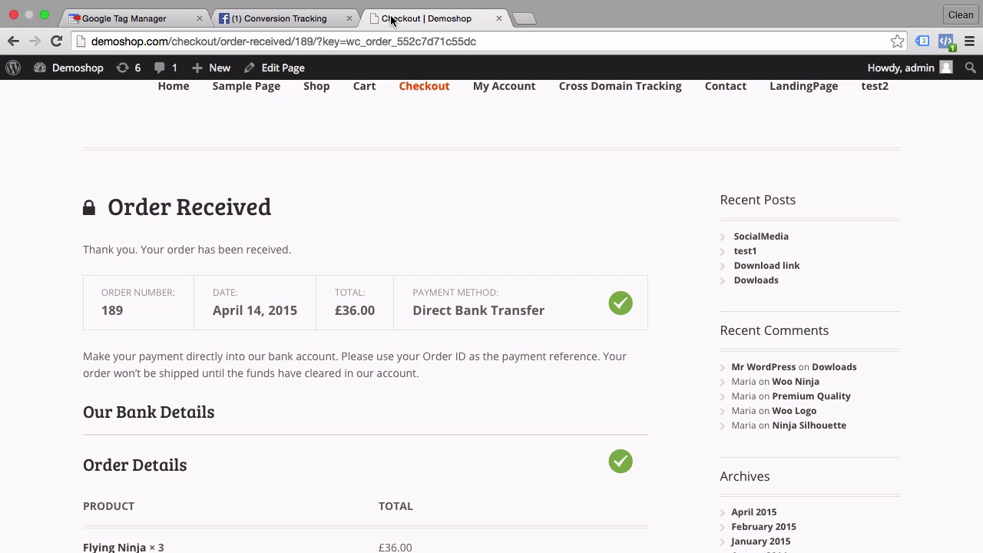
{"action": "left_click", "coordinate": [56, 42]}
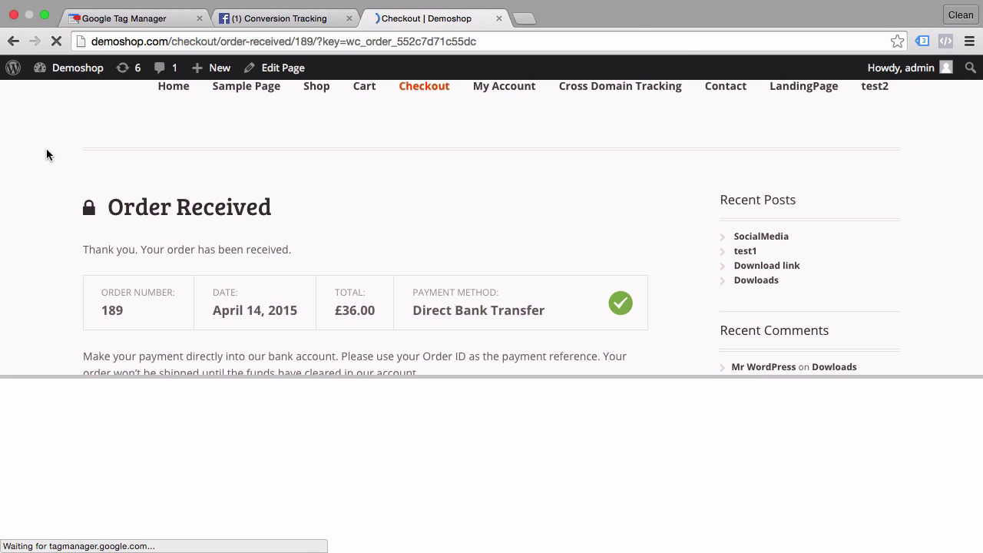
{"action": "scroll", "coordinate": [46, 154], "scroll_direction": "down", "scroll_amount": 2}
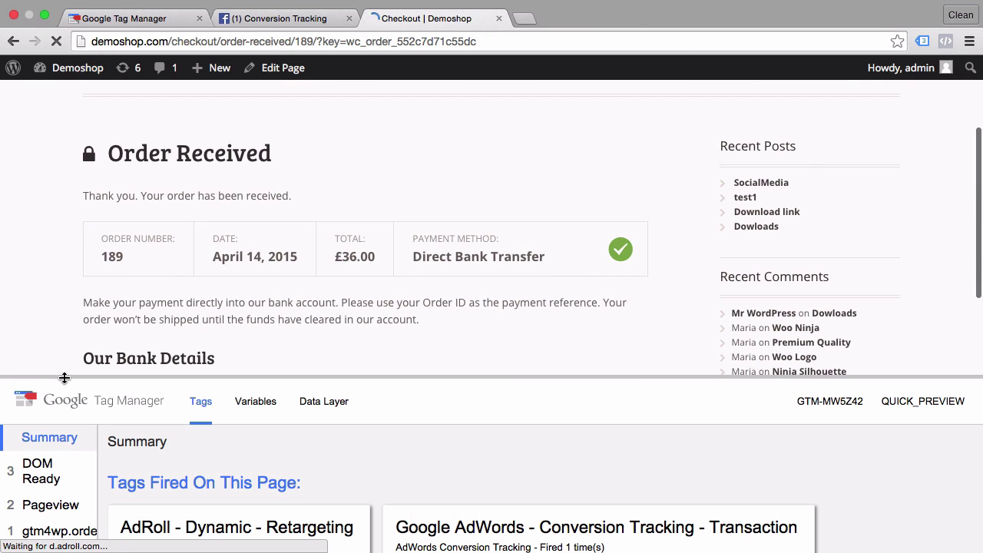
{"action": "left_click_drag", "start_coordinate": [66, 377], "coordinate": [56, 171]}
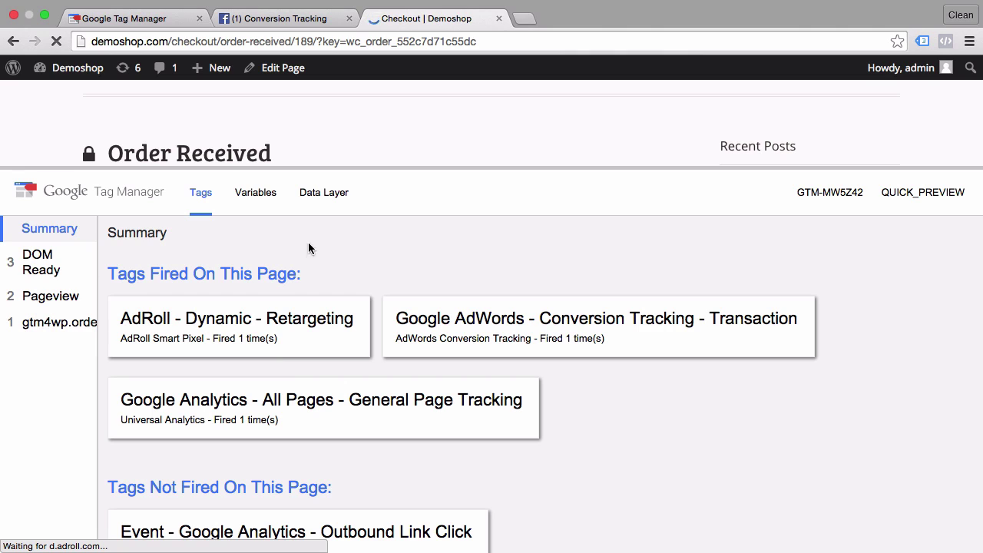
{"action": "left_click_drag", "start_coordinate": [318, 166], "coordinate": [298, 218]}
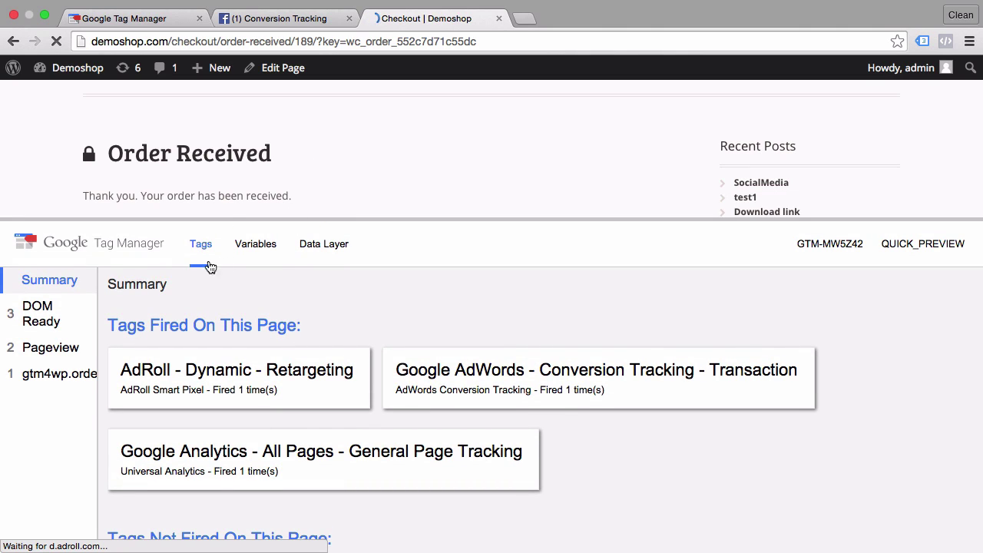
{"action": "left_click", "coordinate": [333, 247]}
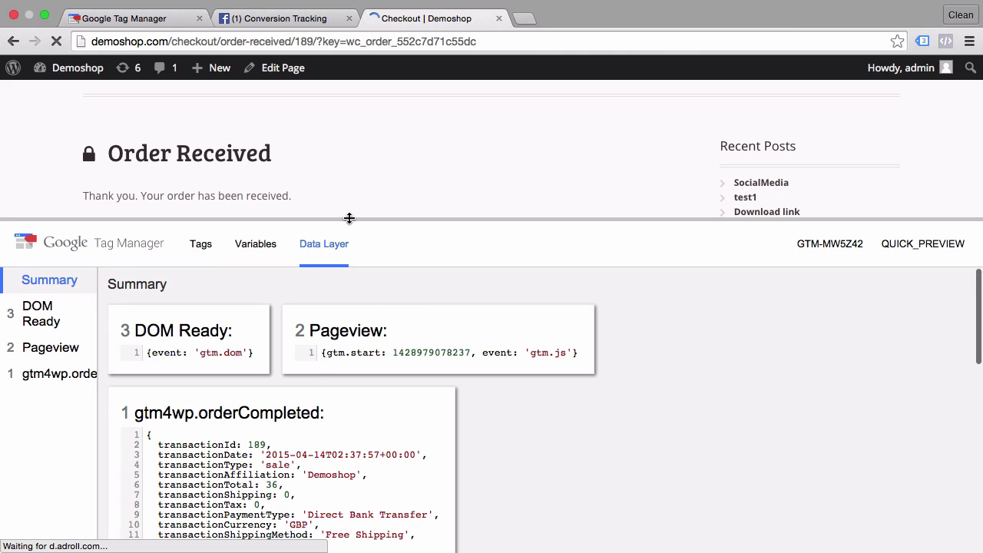
{"action": "left_click_drag", "start_coordinate": [348, 219], "coordinate": [338, 131]}
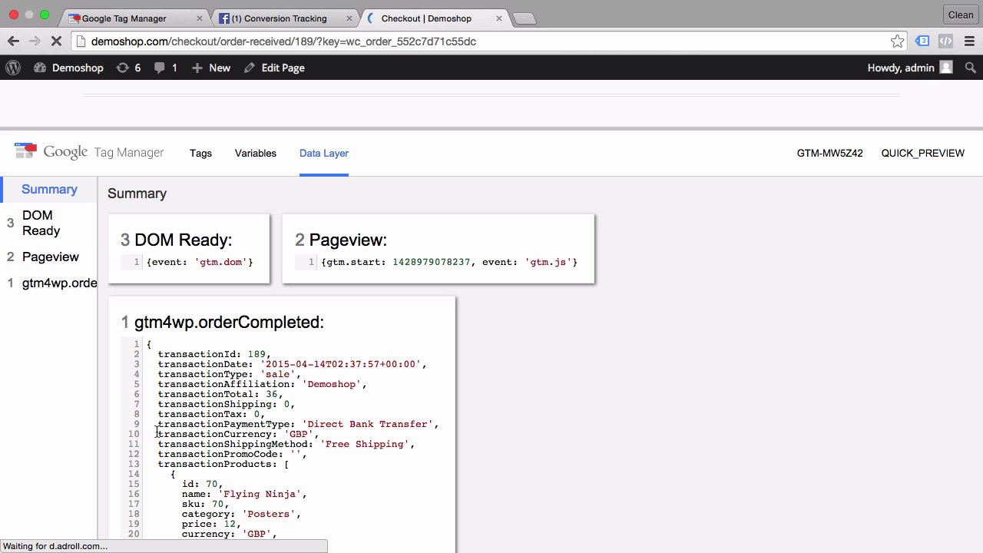
{"action": "scroll", "coordinate": [369, 397], "scroll_direction": "down", "scroll_amount": 1}
{"action": "scroll", "coordinate": [368, 397], "scroll_direction": "down", "scroll_amount": 3}
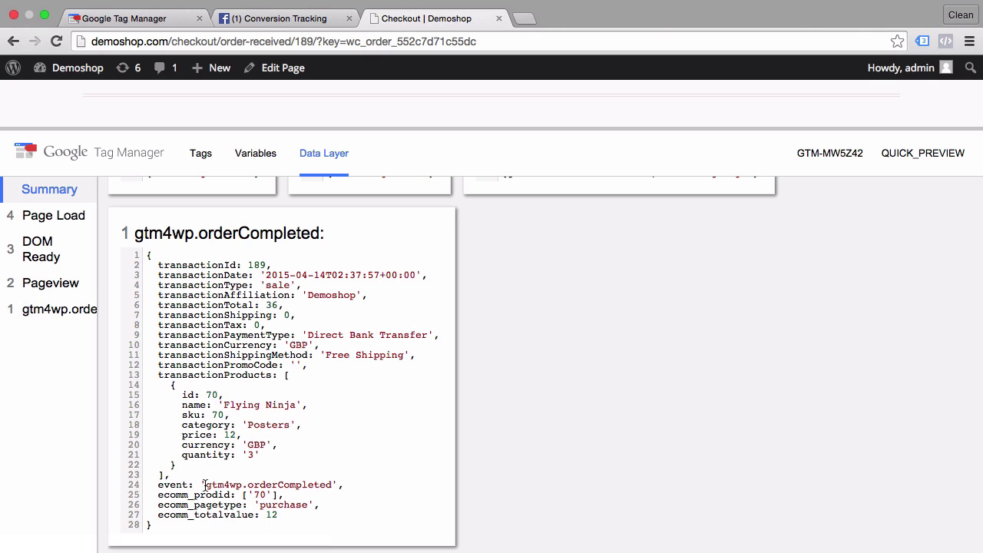
{"action": "left_click_drag", "start_coordinate": [205, 484], "coordinate": [253, 485]}
{"action": "left_click_drag", "start_coordinate": [254, 484], "coordinate": [332, 484]}
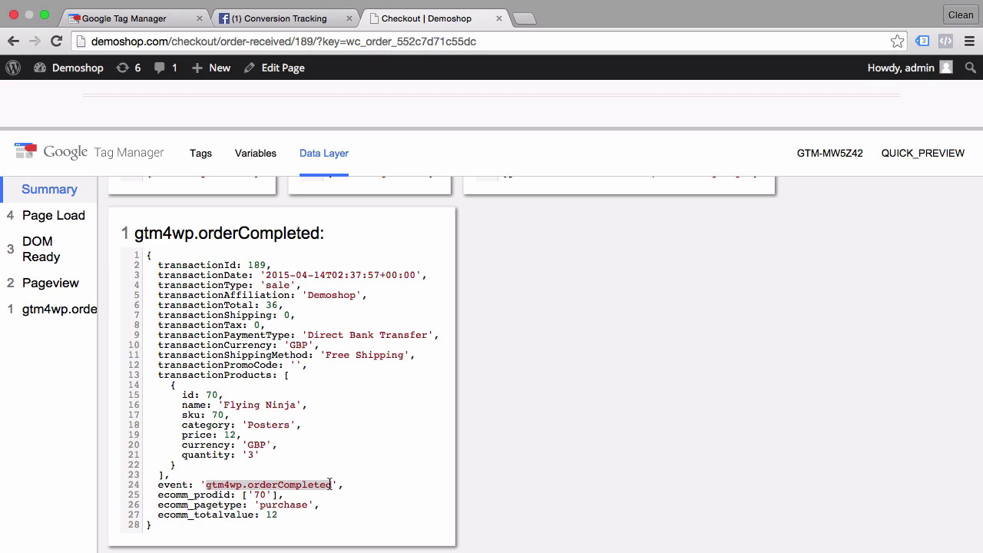
{"action": "mouse_move", "coordinate": [157, 305]}
{"action": "left_mouse_down"}
{"action": "mouse_move", "coordinate": [281, 304]}
{"action": "mouse_move", "coordinate": [259, 305]}
{"action": "left_mouse_up"}
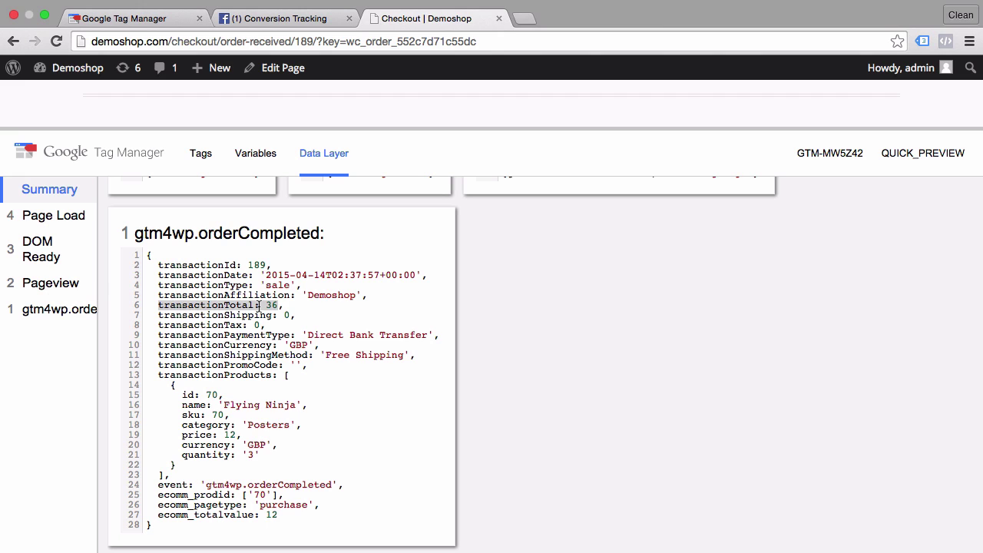
Step: Start a new Data Layer Variable reading the key transactionTotal
{"action": "left_click", "coordinate": [123, 19]}
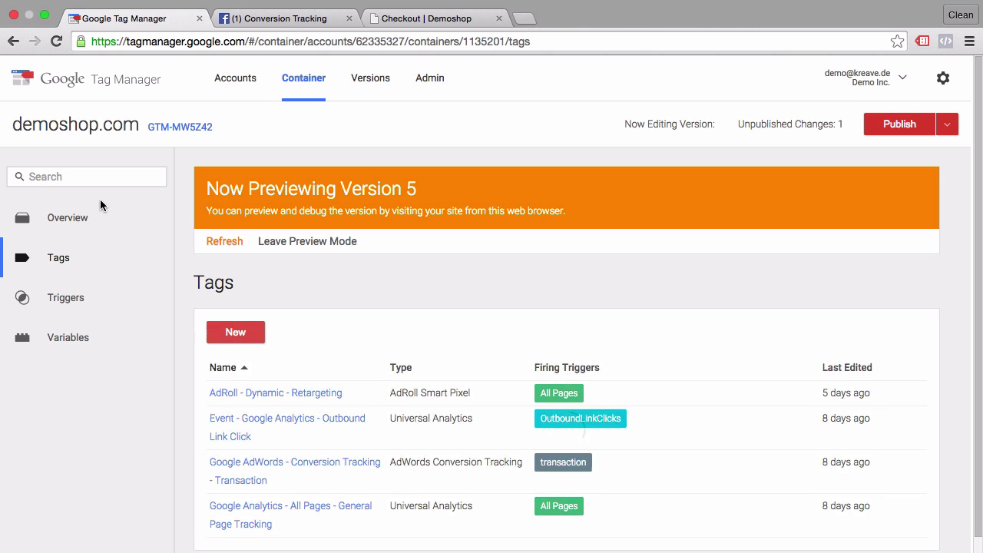
{"action": "left_click", "coordinate": [63, 345]}
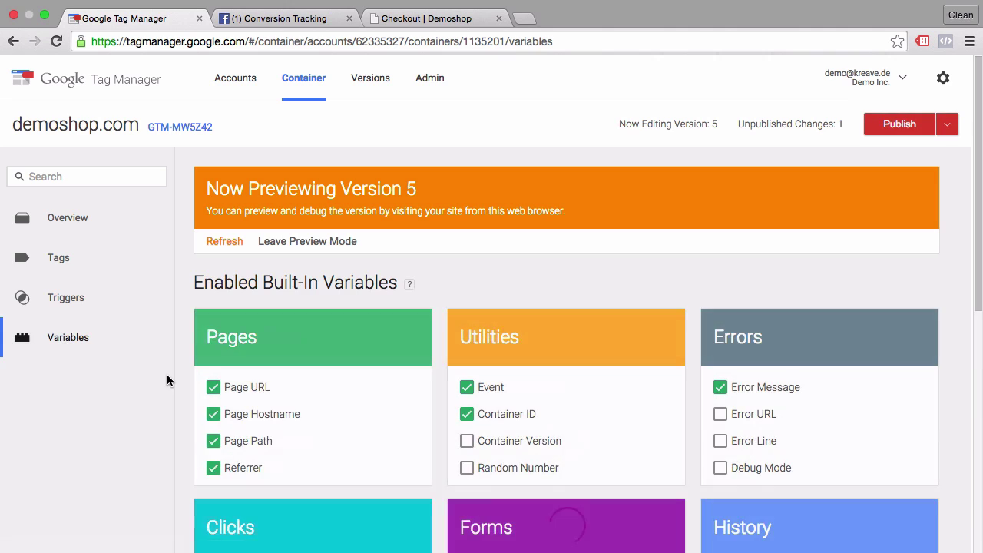
{"action": "scroll", "coordinate": [166, 374], "scroll_direction": "down", "scroll_amount": 4}
{"action": "scroll", "coordinate": [166, 374], "scroll_direction": "down", "scroll_amount": 2}
{"action": "left_click", "coordinate": [244, 350]}
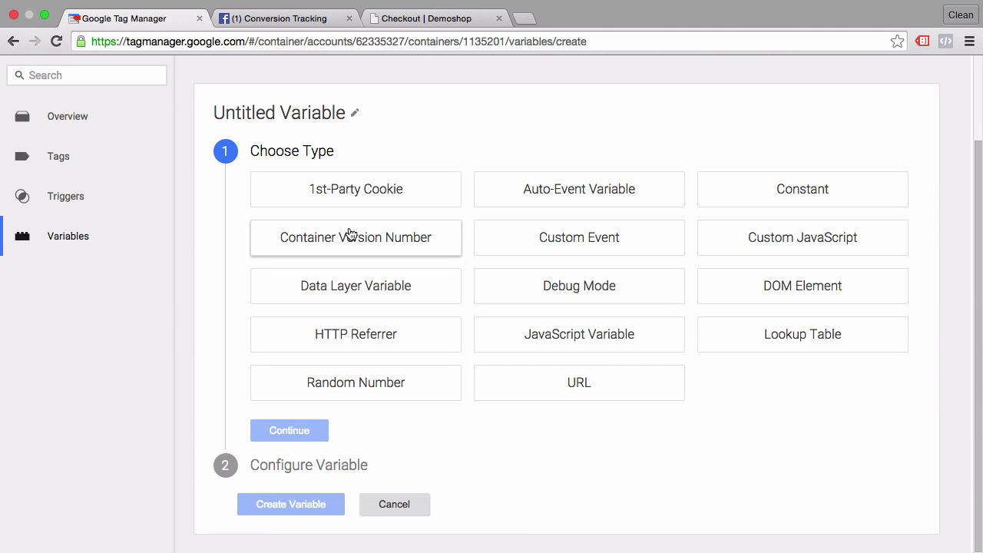
{"action": "left_click", "coordinate": [316, 292]}
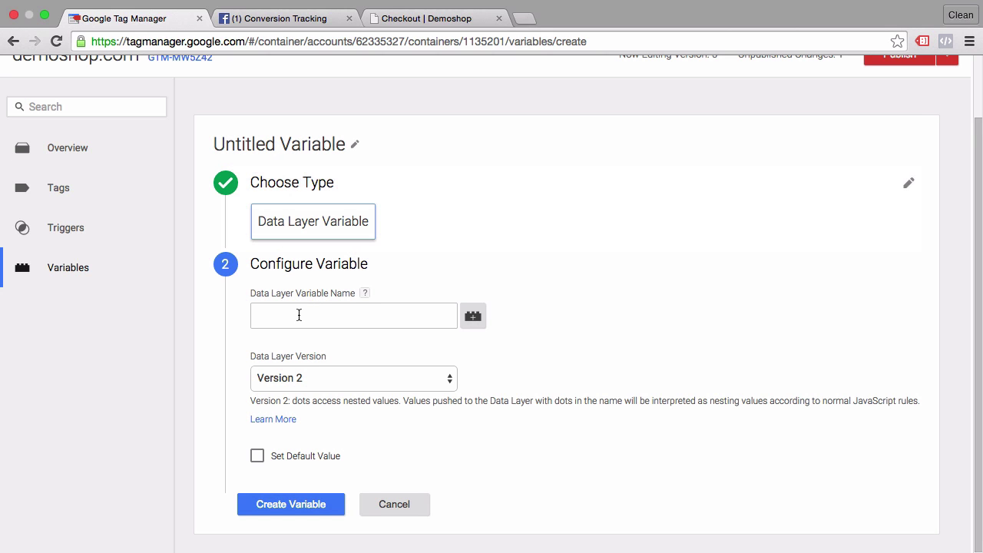
{"action": "left_click", "coordinate": [298, 314]}
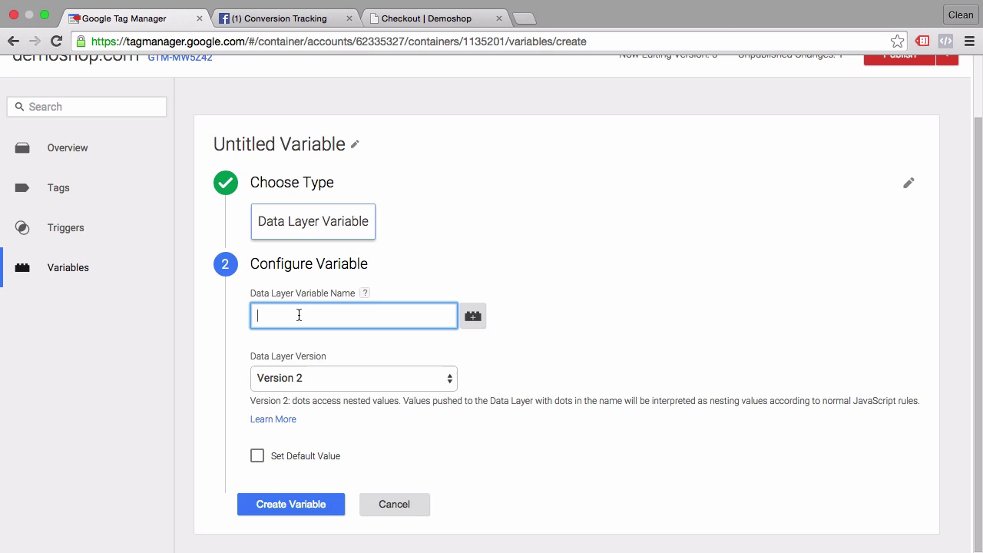
{"action": "type", "text": "tran"}
{"action": "type", "text": "sactionT"}
{"action": "type", "text": "otal"}
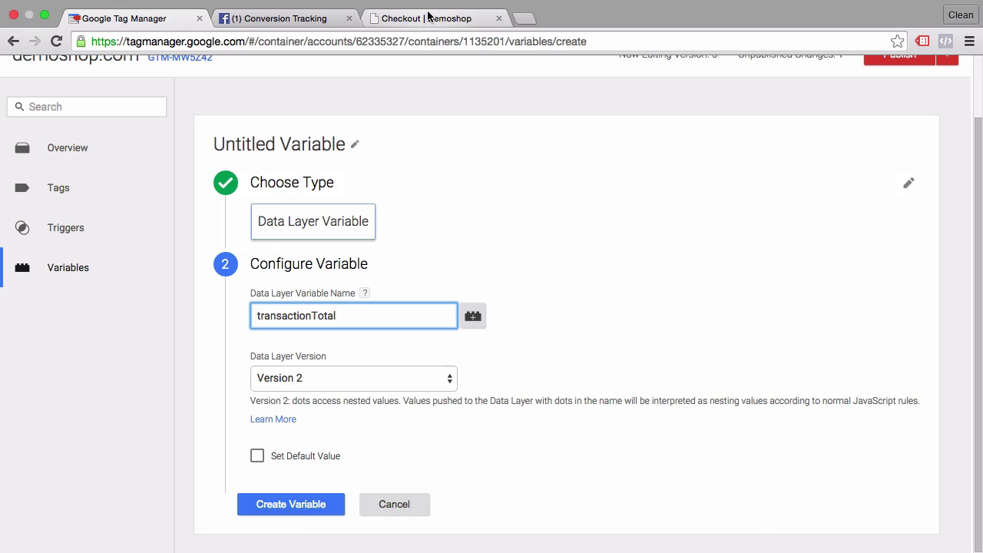
Step: Name the variable transactionTotal and save it
{"action": "left_click", "coordinate": [480, 21]}
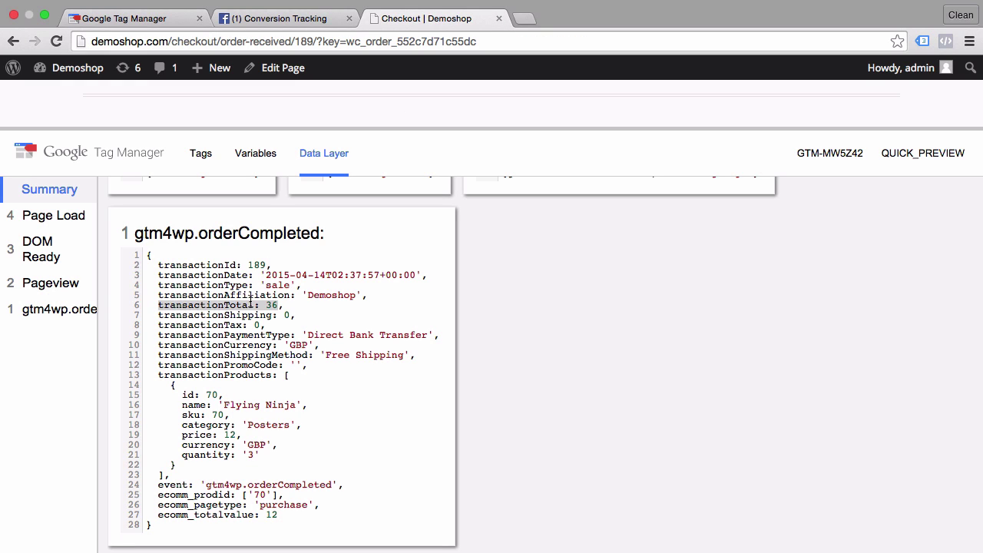
{"action": "left_click", "coordinate": [135, 29]}
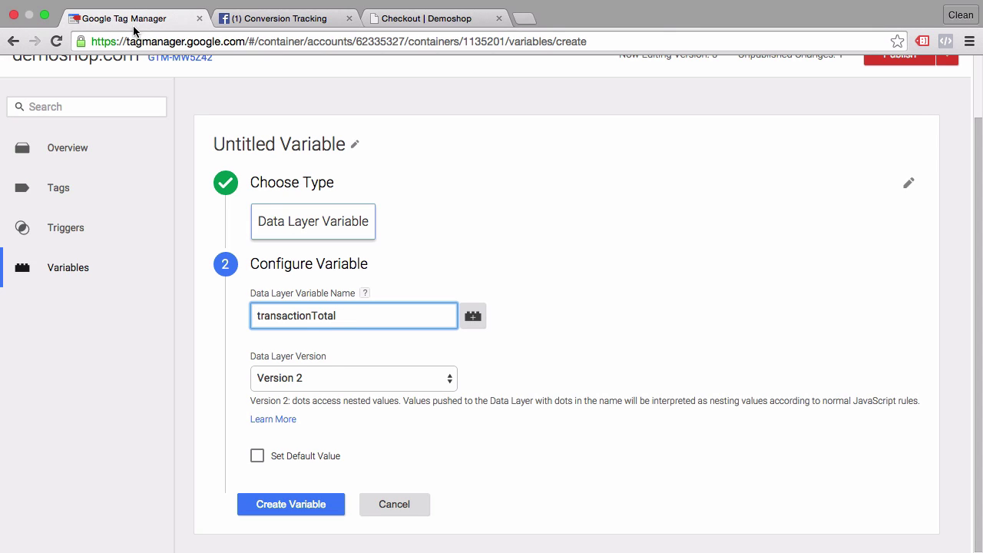
{"action": "left_click", "coordinate": [274, 140]}
{"action": "triple_click", "coordinate": [274, 141]}
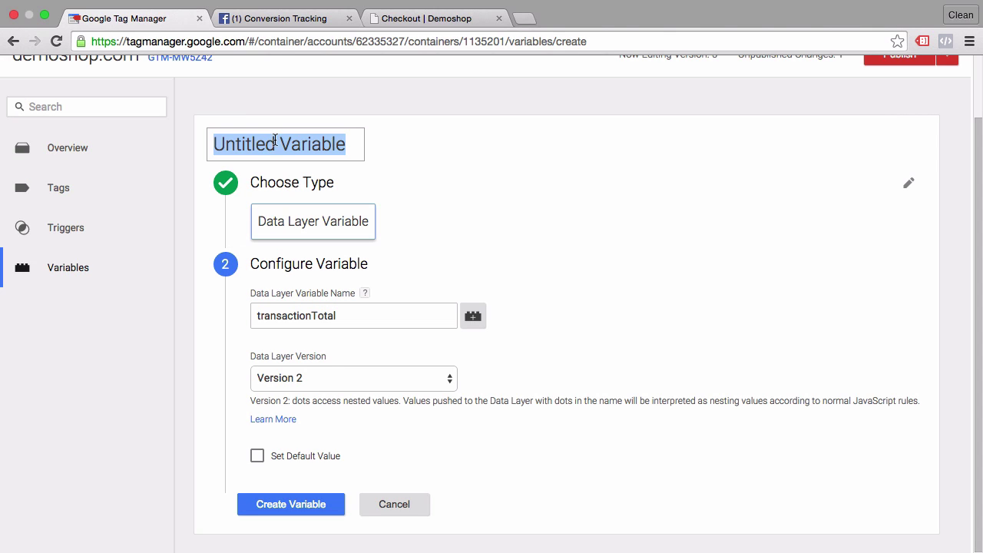
{"action": "type", "text": "transac"}
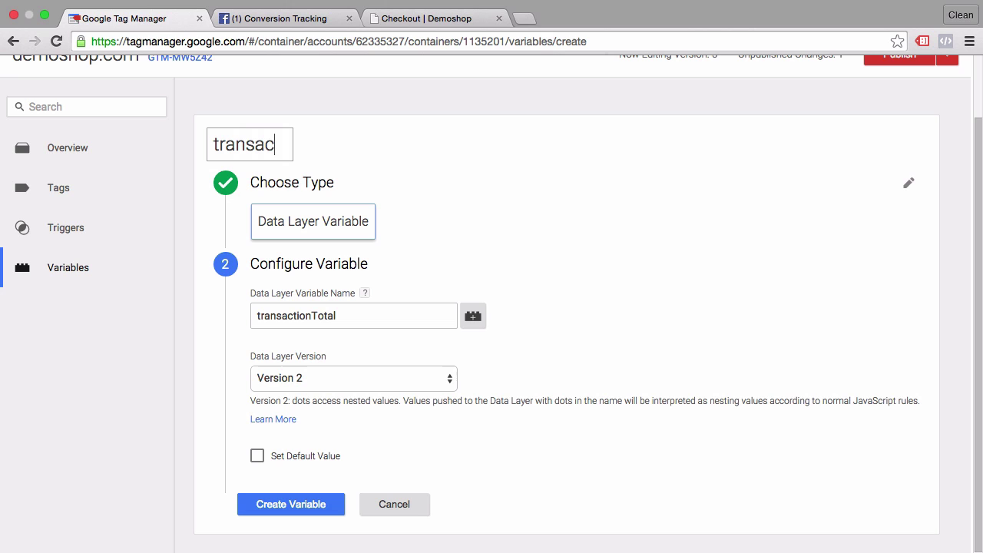
{"action": "type", "text": "tionTotal"}
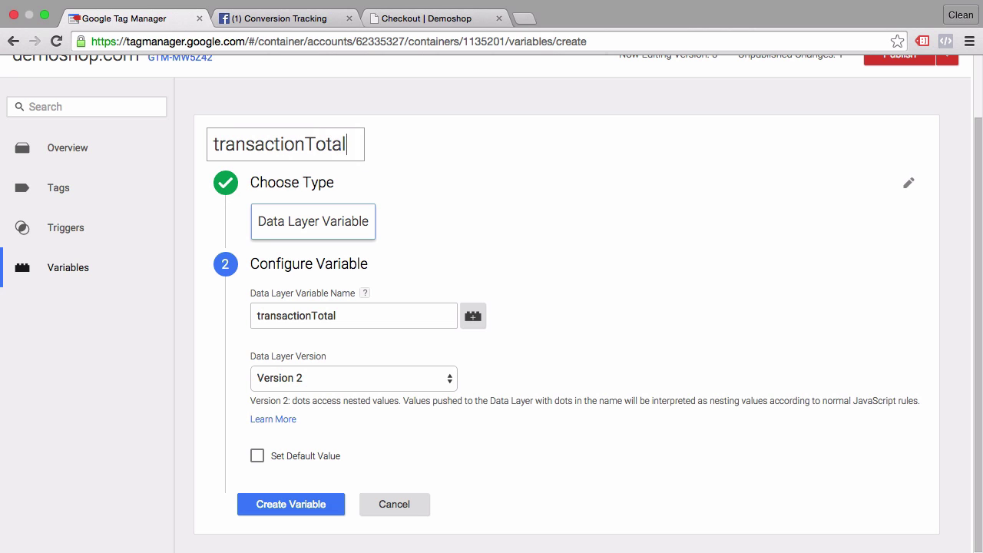
{"action": "left_click", "coordinate": [276, 505]}
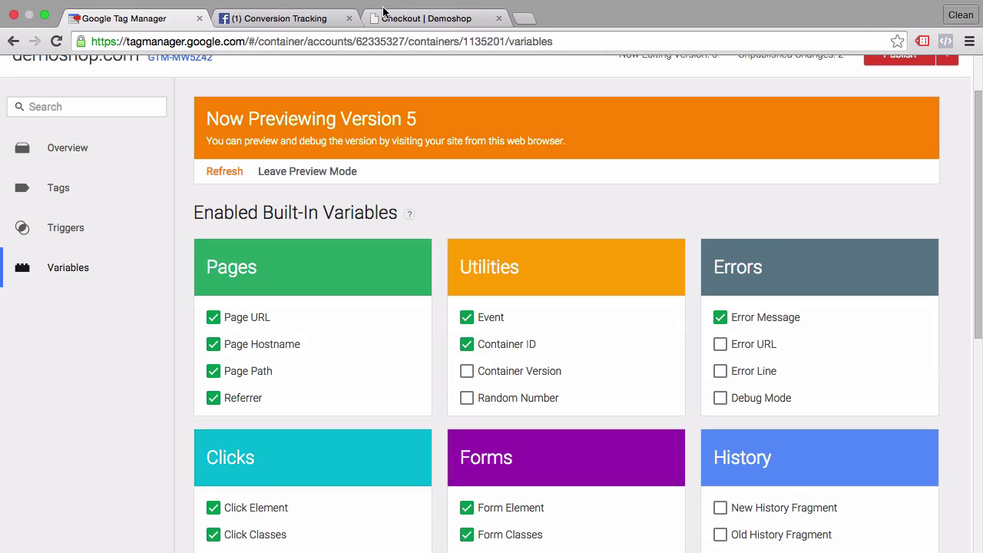
{"action": "left_click", "coordinate": [384, 11]}
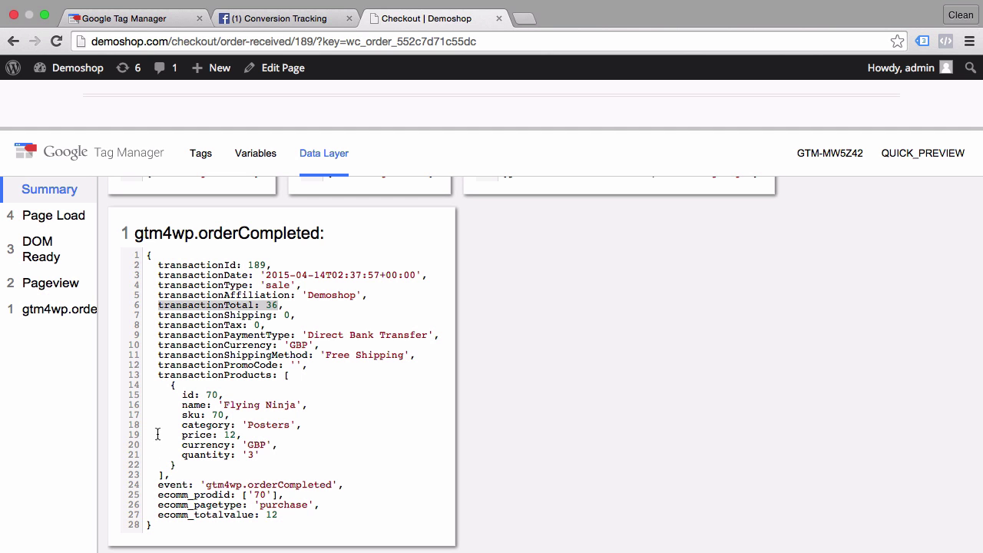
{"action": "left_click_drag", "start_coordinate": [156, 484], "coordinate": [340, 484]}
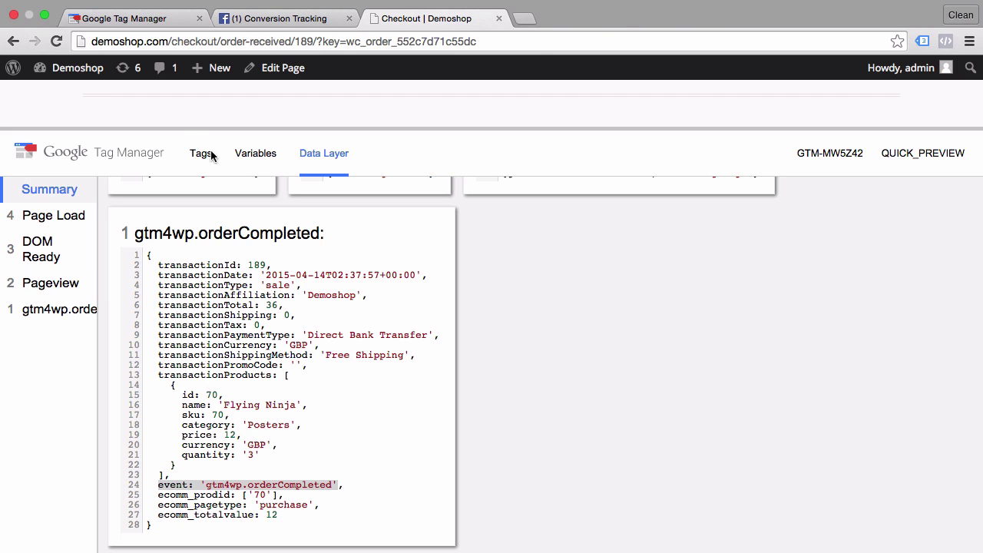
{"action": "left_click", "coordinate": [60, 44]}
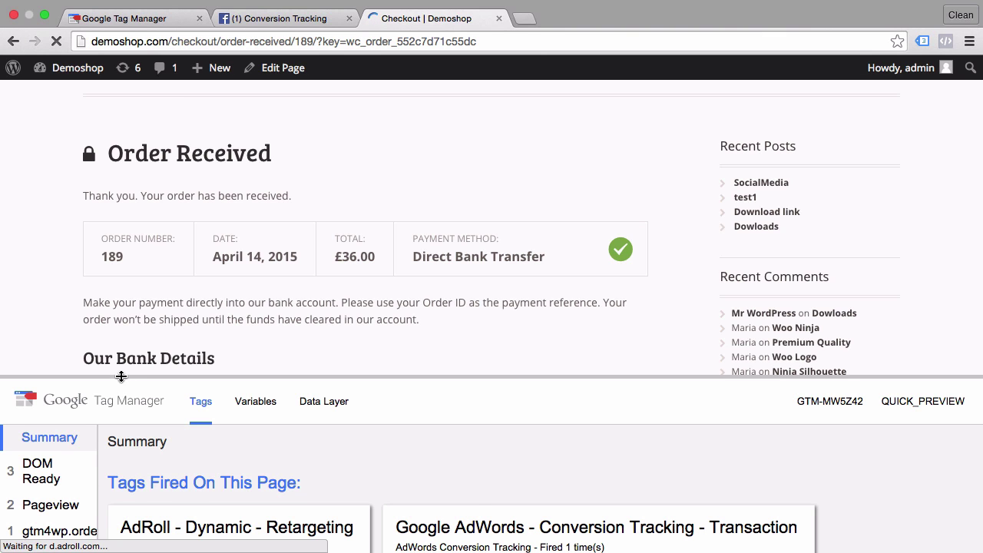
{"action": "left_click_drag", "start_coordinate": [120, 377], "coordinate": [135, 159]}
{"action": "left_click", "coordinate": [253, 187]}
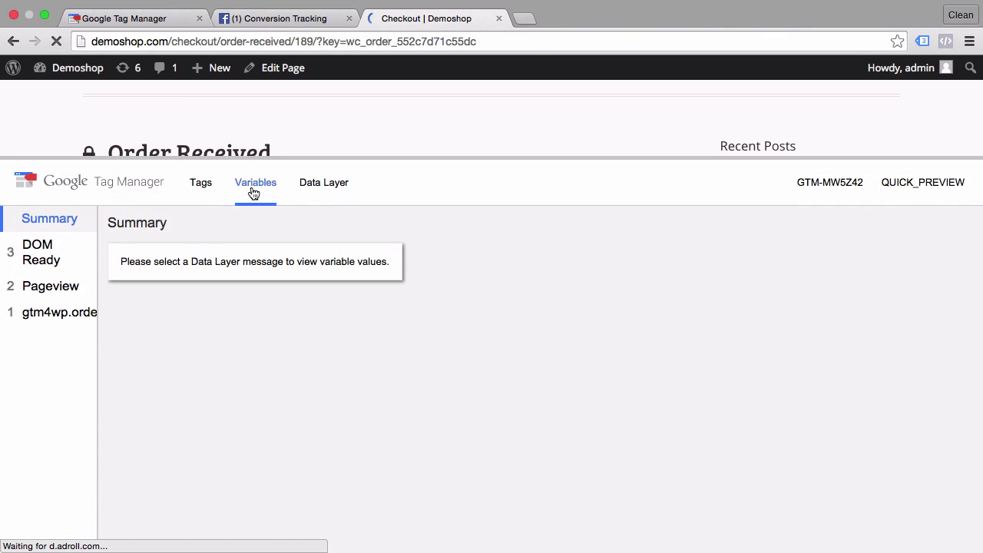
{"action": "left_click", "coordinate": [62, 315]}
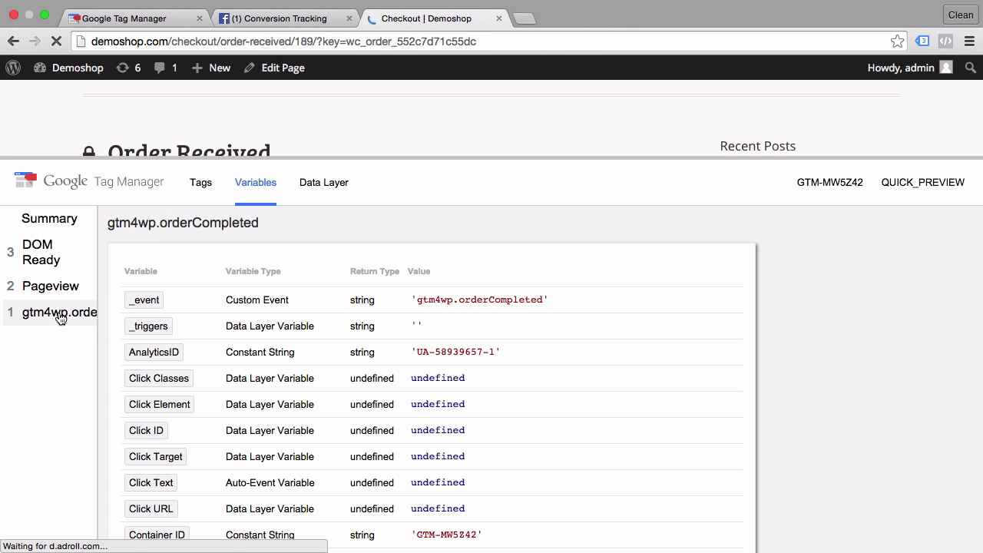
{"action": "scroll", "coordinate": [297, 337], "scroll_direction": "down", "scroll_amount": 2}
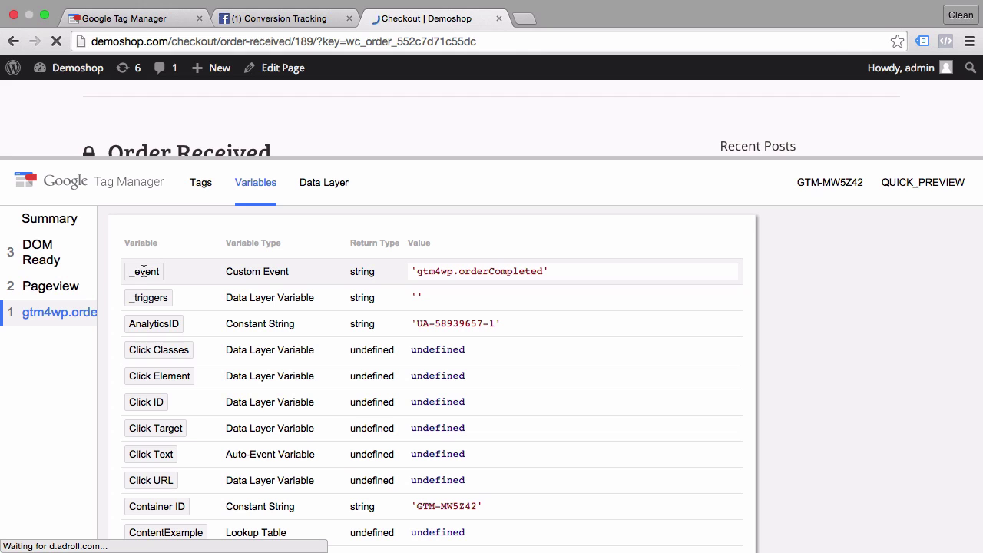
{"action": "left_click", "coordinate": [129, 21]}
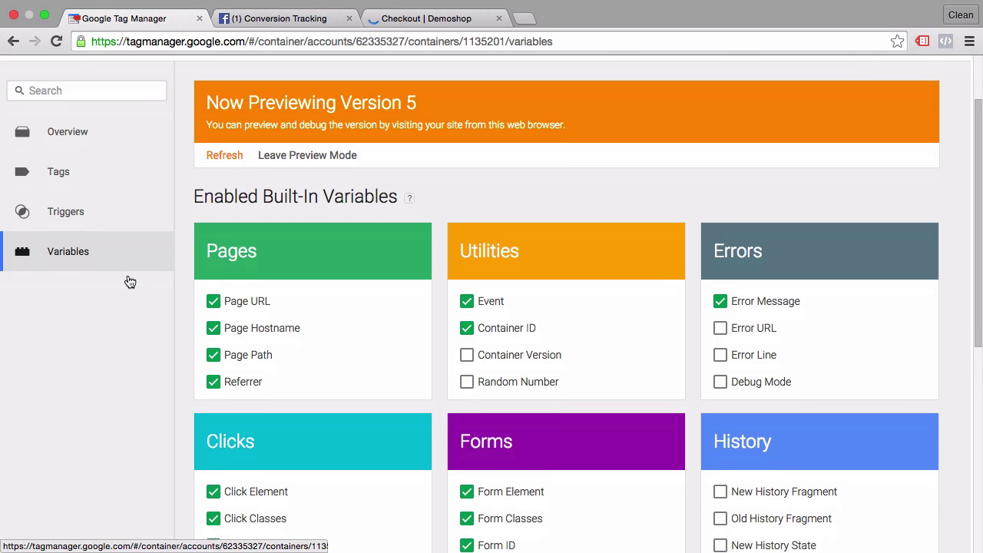
Step: Refresh the GTM preview and reload the order confirmation page
{"action": "scroll", "coordinate": [125, 279], "scroll_direction": "up", "scroll_amount": 3}
{"action": "left_click", "coordinate": [238, 239]}
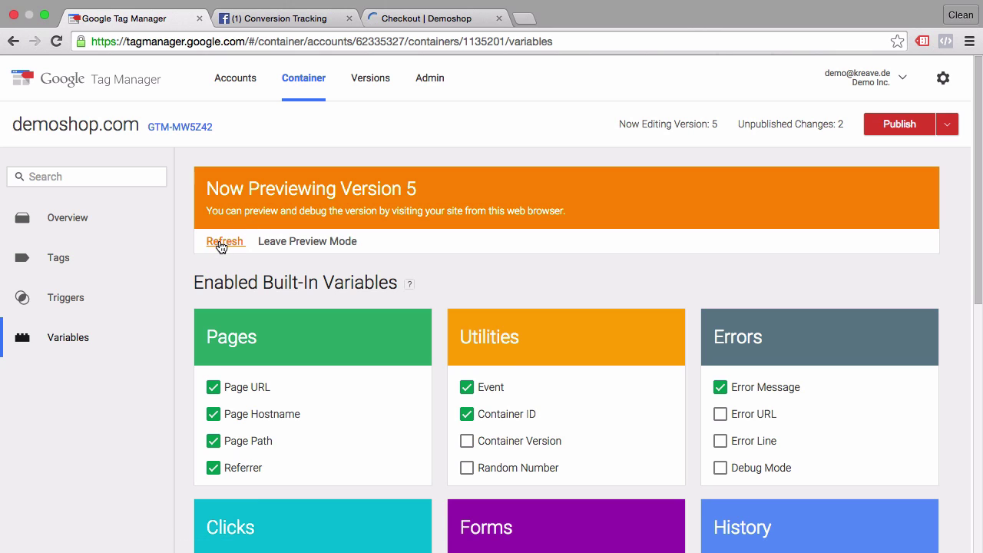
{"action": "left_click", "coordinate": [399, 18]}
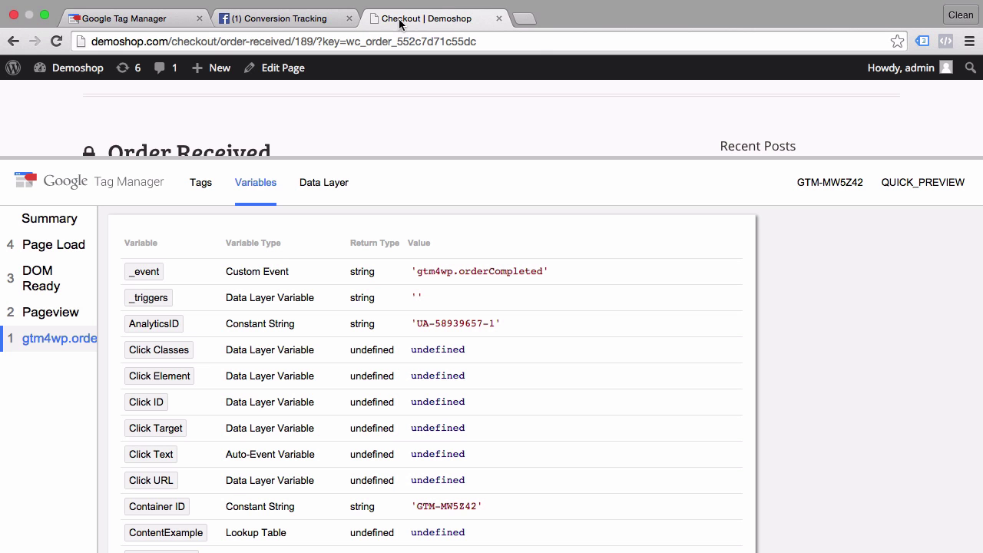
{"action": "left_click", "coordinate": [56, 41]}
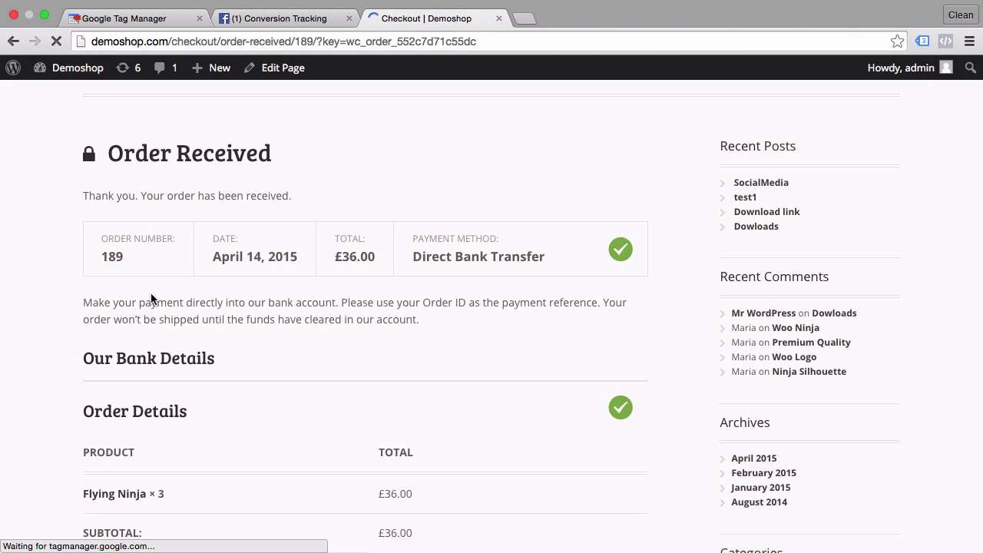
Step: Check the gtm4wp.orderCompleted event's Variables, where transactionTotal shows 36
{"action": "left_click_drag", "start_coordinate": [131, 377], "coordinate": [153, 92]}
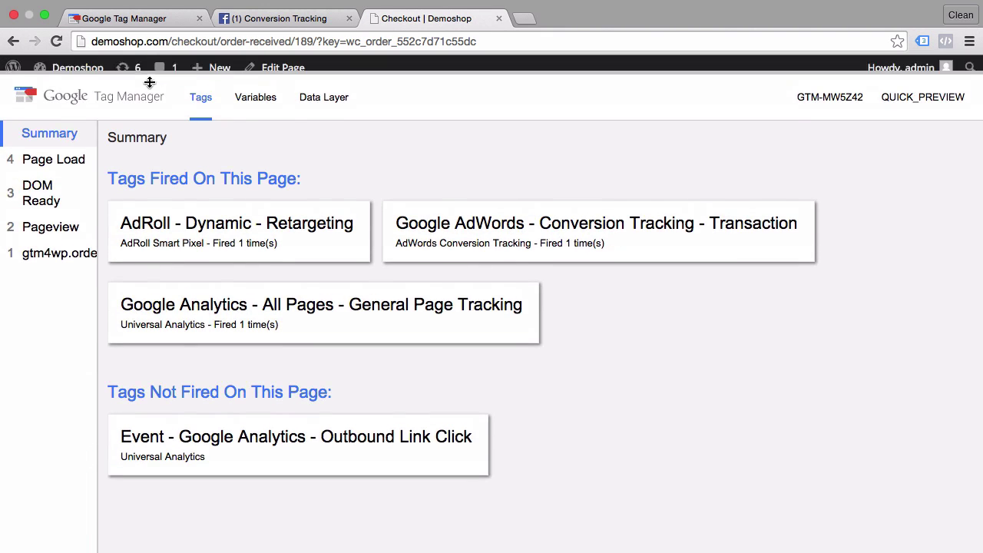
{"action": "left_click", "coordinate": [56, 275]}
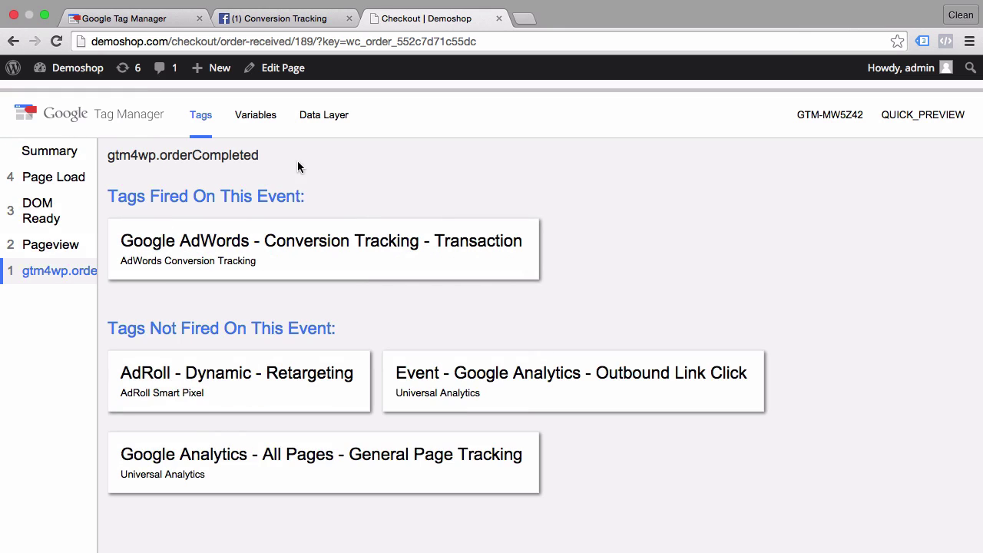
{"action": "left_click", "coordinate": [261, 119]}
{"action": "scroll", "coordinate": [233, 350], "scroll_direction": "down", "scroll_amount": 1}
{"action": "scroll", "coordinate": [233, 349], "scroll_direction": "down", "scroll_amount": 4}
{"action": "scroll", "coordinate": [233, 347], "scroll_direction": "down", "scroll_amount": 1}
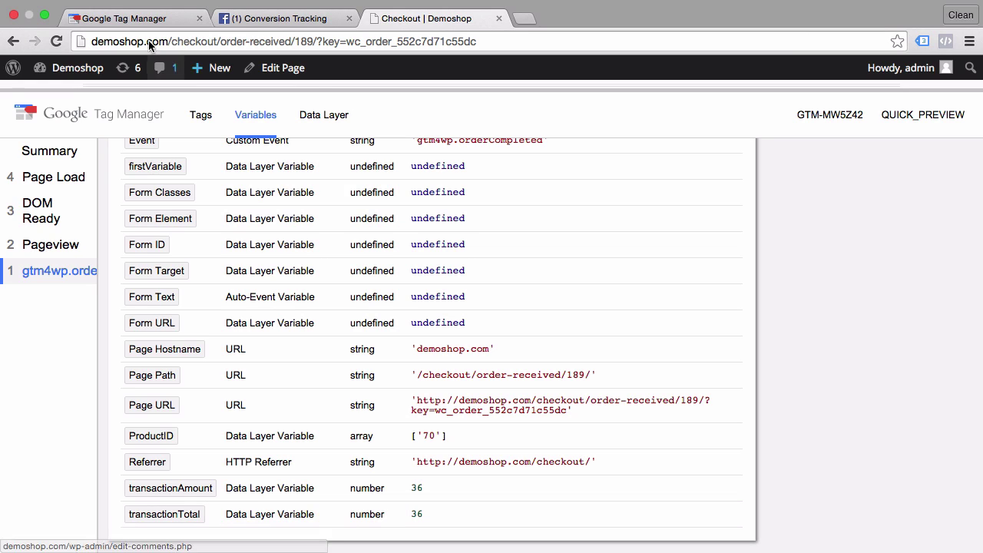
Step: Create a new Custom HTML tag from the Tags list and focus its empty HTML box
{"action": "left_click", "coordinate": [126, 17]}
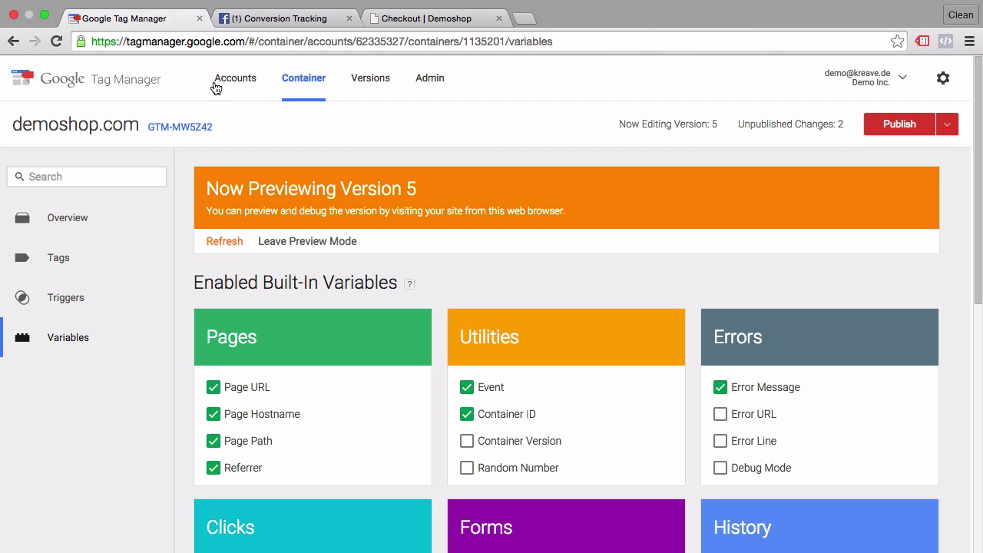
{"action": "left_click", "coordinate": [36, 260]}
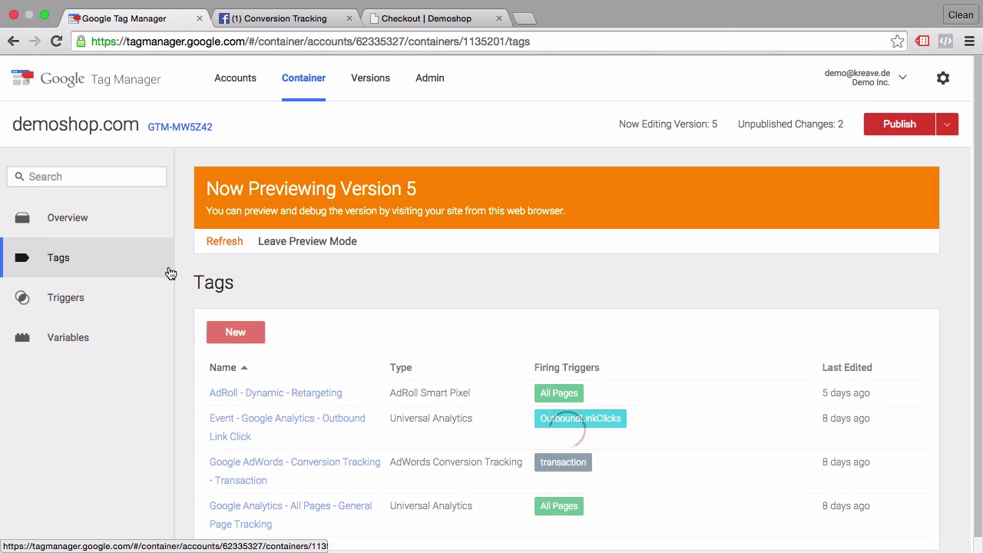
{"action": "left_click", "coordinate": [233, 333]}
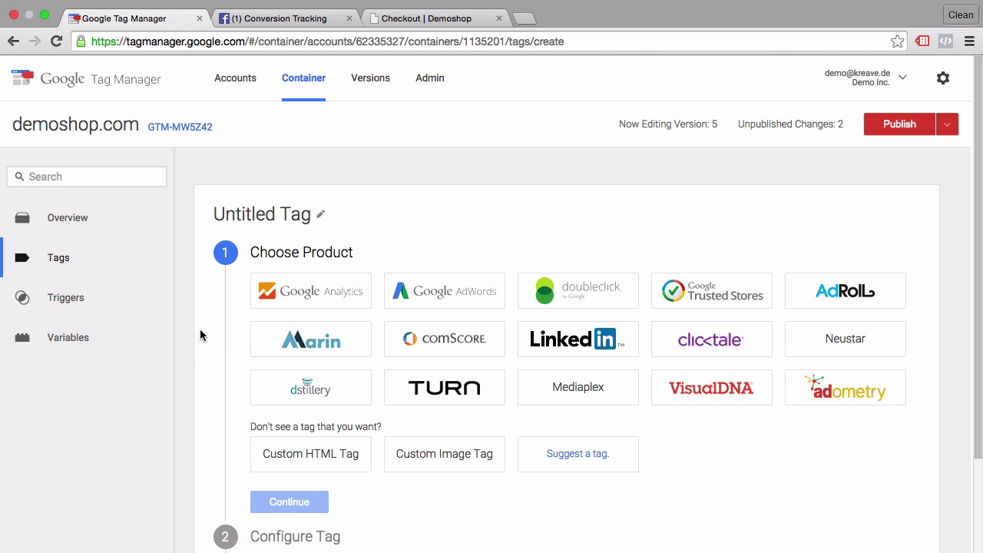
{"action": "scroll", "coordinate": [211, 327], "scroll_direction": "down", "scroll_amount": 2}
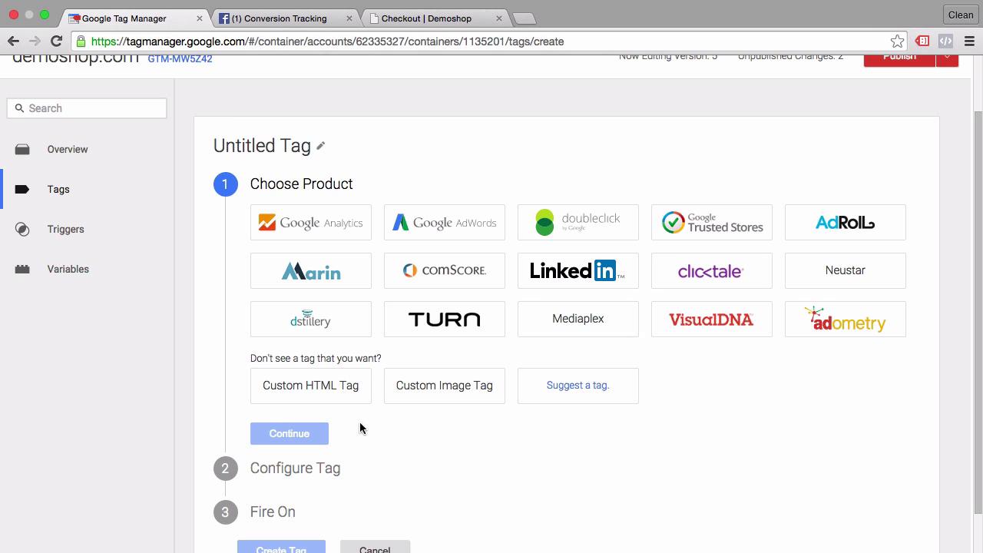
{"action": "left_click", "coordinate": [339, 403]}
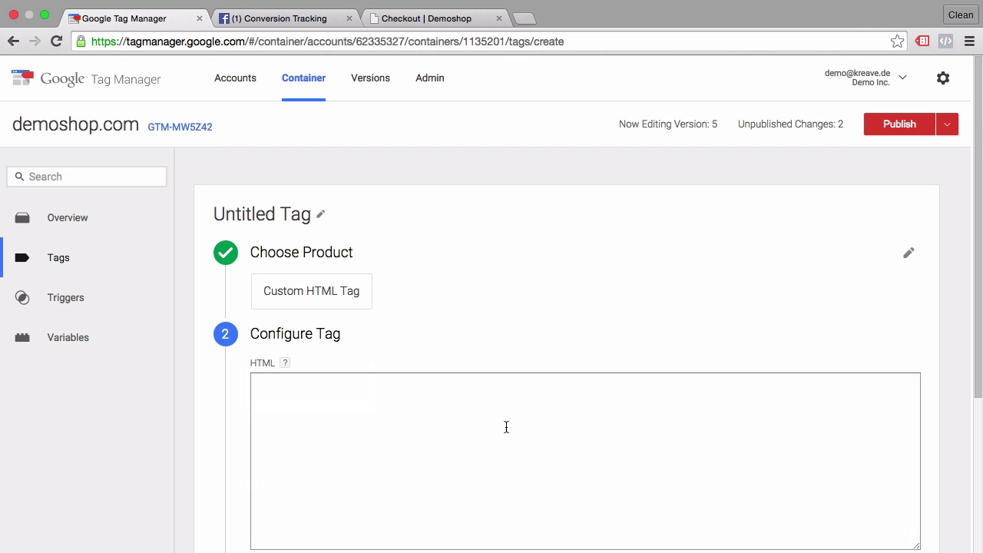
{"action": "scroll", "coordinate": [505, 427], "scroll_direction": "down", "scroll_amount": 5}
{"action": "left_click", "coordinate": [497, 249]}
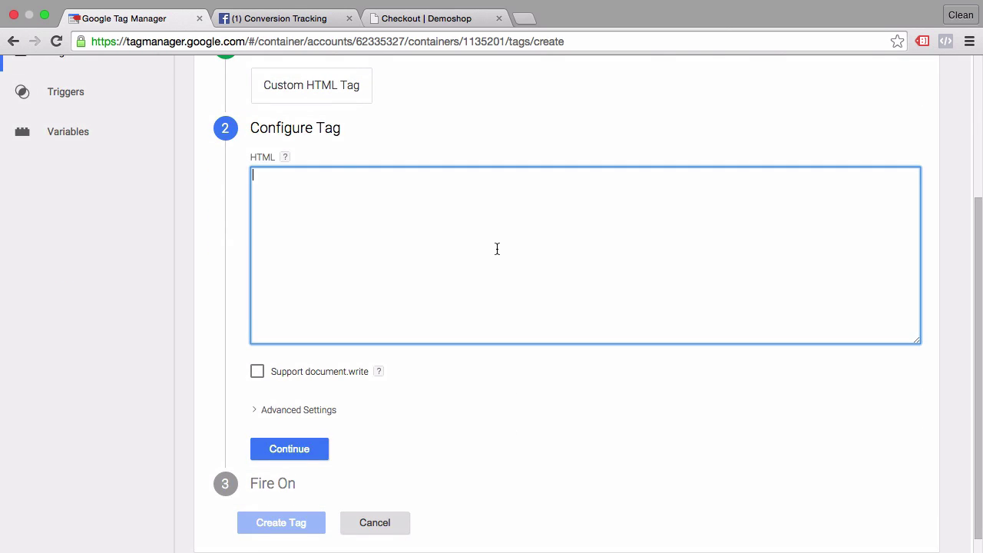
{"action": "left_click", "coordinate": [511, 129]}
{"action": "scroll", "coordinate": [512, 129], "scroll_direction": "up", "scroll_amount": 2}
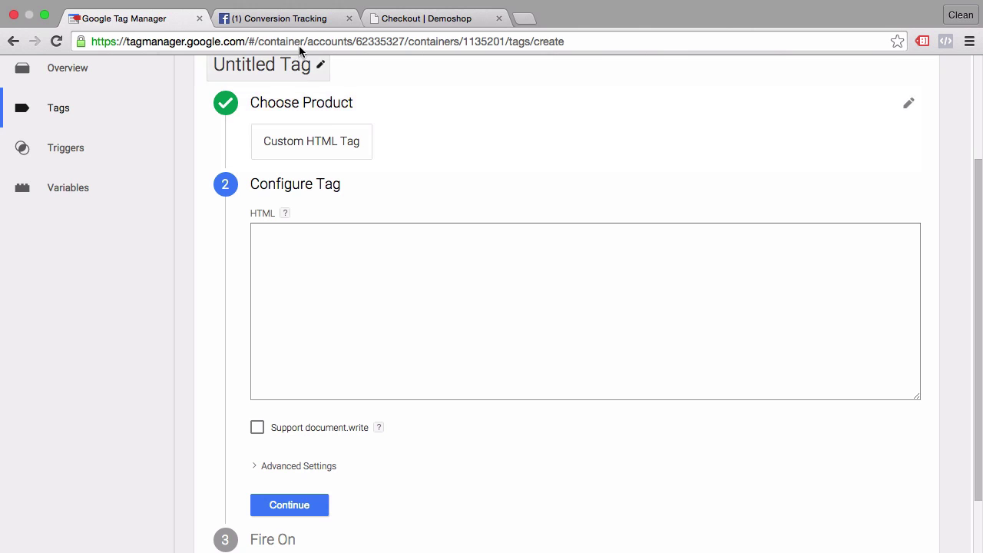
Step: Copy the Demoshop pixel's full conversion code from Facebook Ads Manager
{"action": "left_click", "coordinate": [296, 23]}
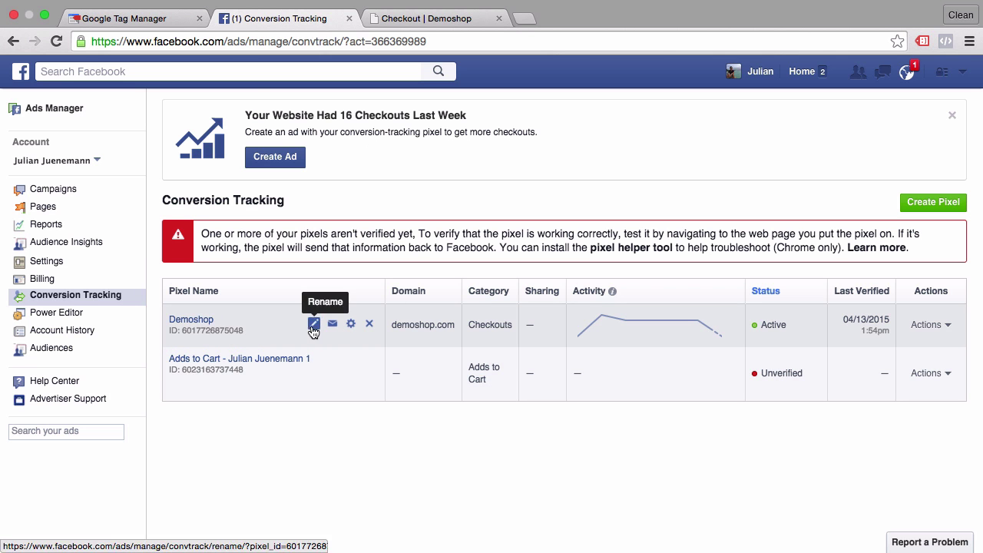
{"action": "left_click", "coordinate": [351, 324]}
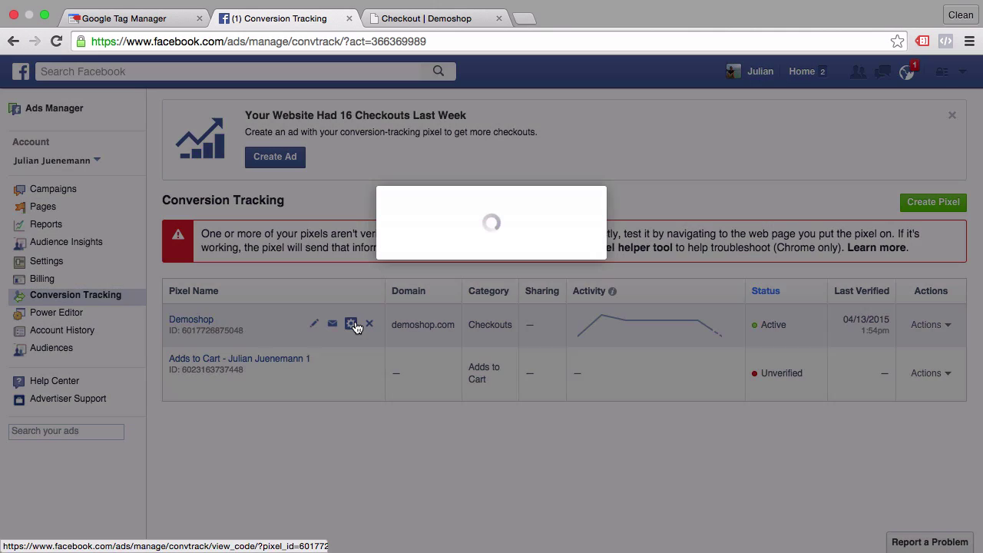
{"action": "left_click", "coordinate": [458, 305]}
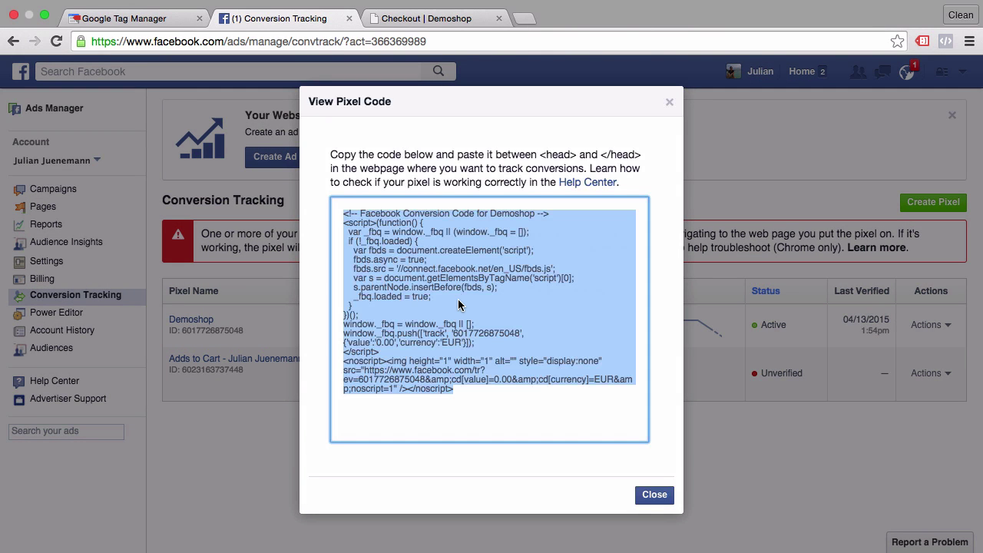
{"action": "right_click", "coordinate": [459, 305]}
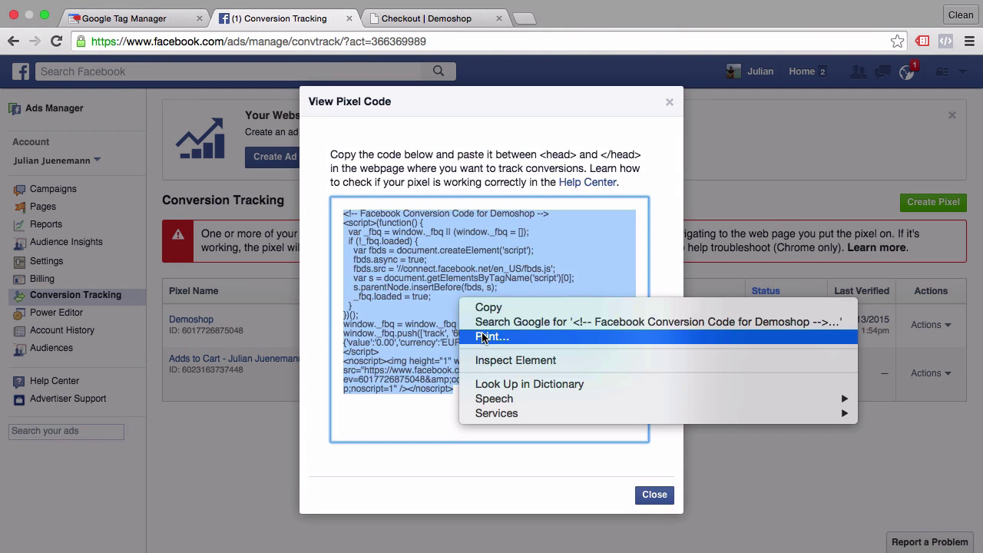
{"action": "left_click", "coordinate": [485, 306]}
Step: Paste the Facebook pixel code into the tag's HTML and select its 0.00 value
{"action": "left_click", "coordinate": [167, 18]}
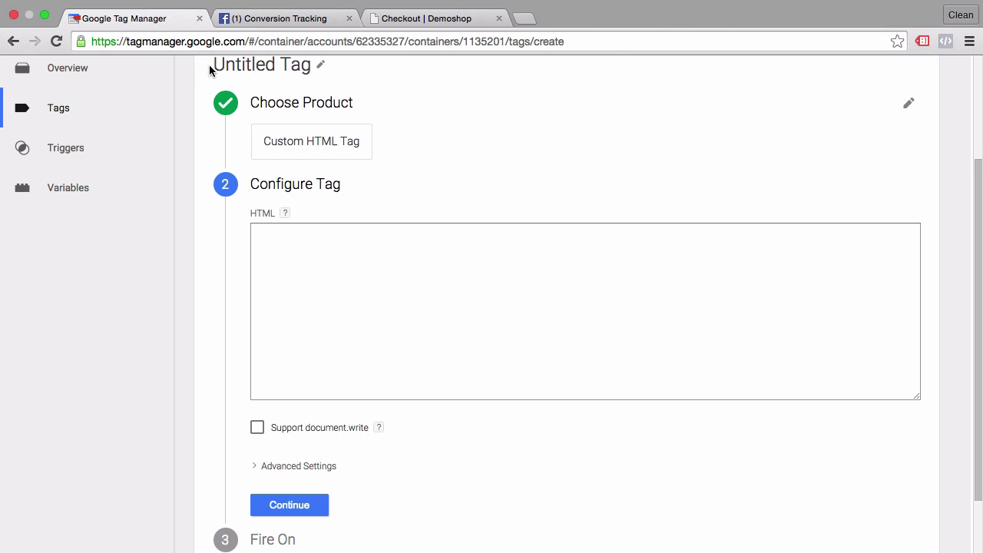
{"action": "left_click", "coordinate": [354, 326]}
{"action": "right_click", "coordinate": [354, 326]}
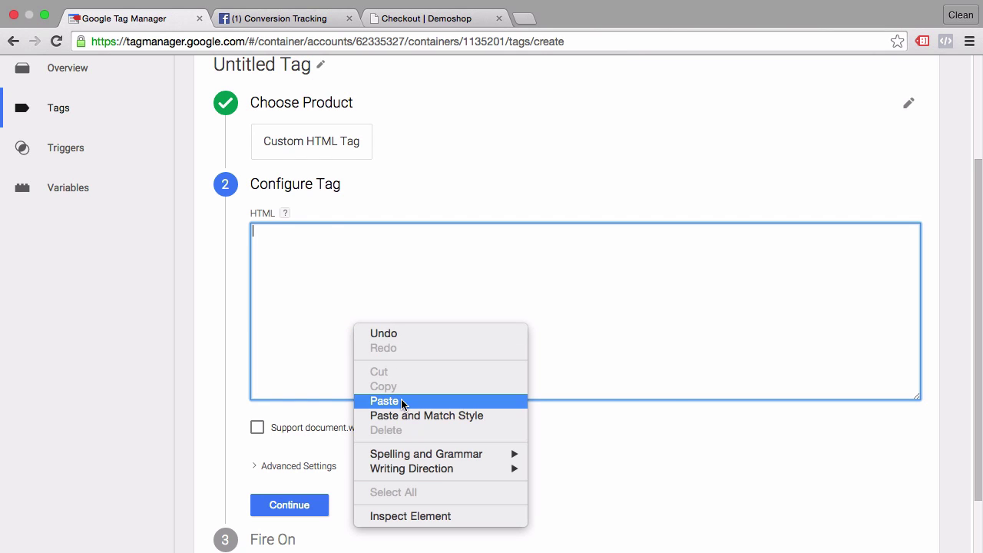
{"action": "left_click", "coordinate": [401, 399]}
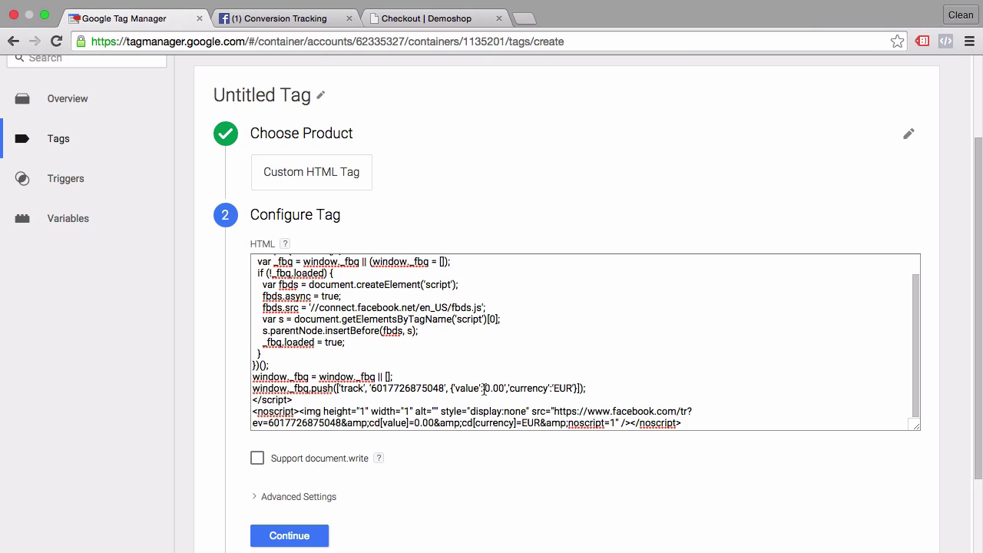
{"action": "left_click_drag", "start_coordinate": [484, 389], "coordinate": [504, 390]}
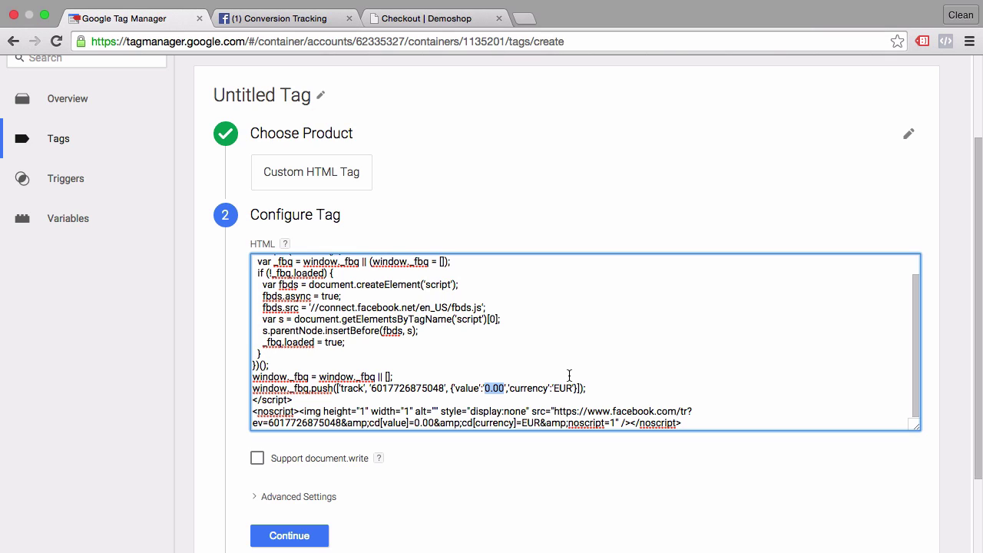
Step: Set the pixel value to {{transactionTotal}} and change the currency from EUR to GBP
{"action": "key", "text": "BackSpace"}
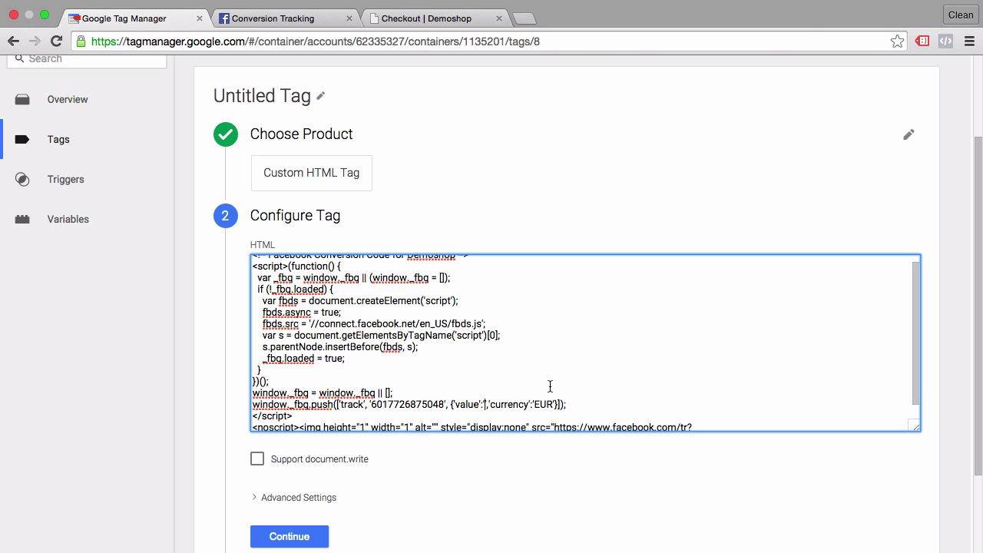
{"action": "type", "text": "{{}"}
{"action": "type", "text": "}"}
{"action": "type", "text": "tran"}
{"action": "type", "text": "saction"}
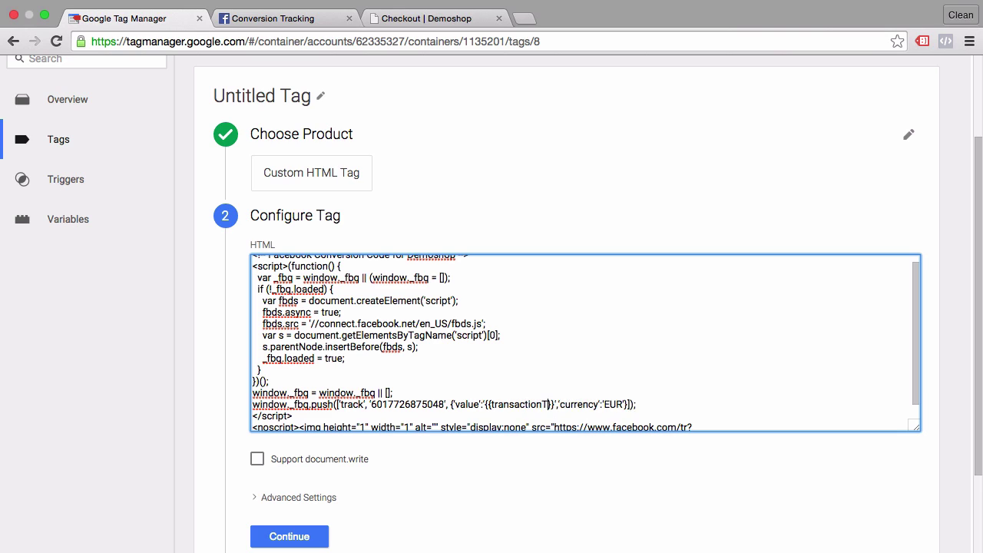
{"action": "type", "text": "Total"}
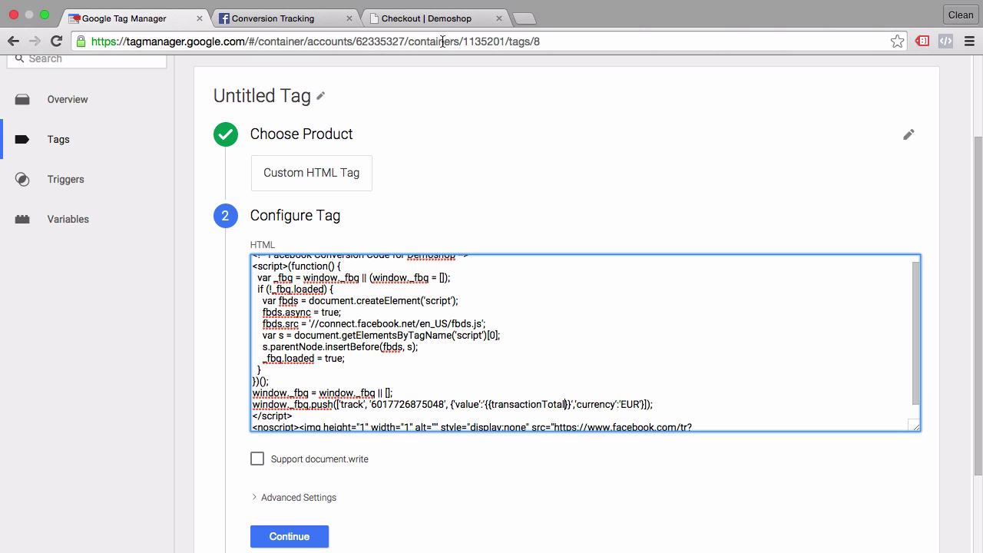
{"action": "left_click", "coordinate": [438, 18]}
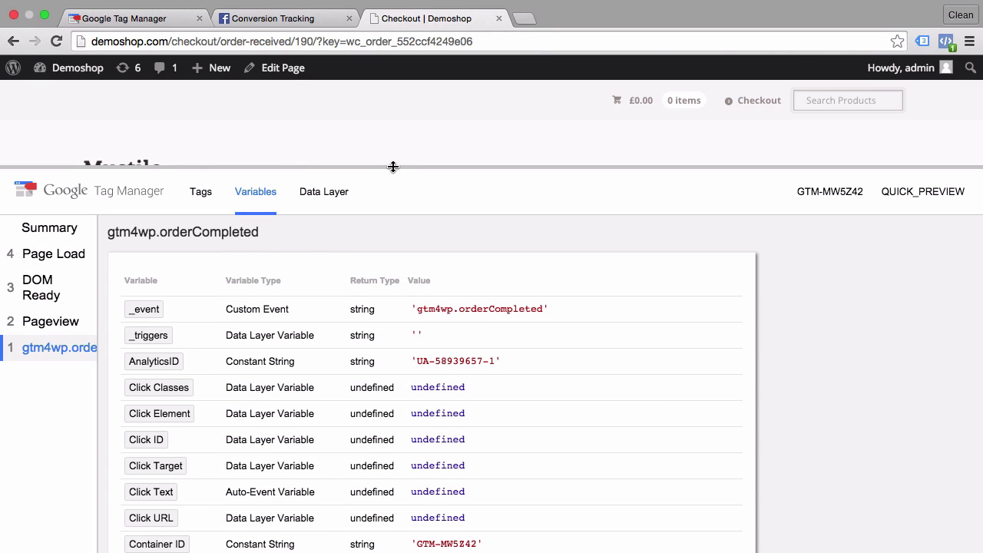
{"action": "left_click_drag", "start_coordinate": [392, 167], "coordinate": [338, 511]}
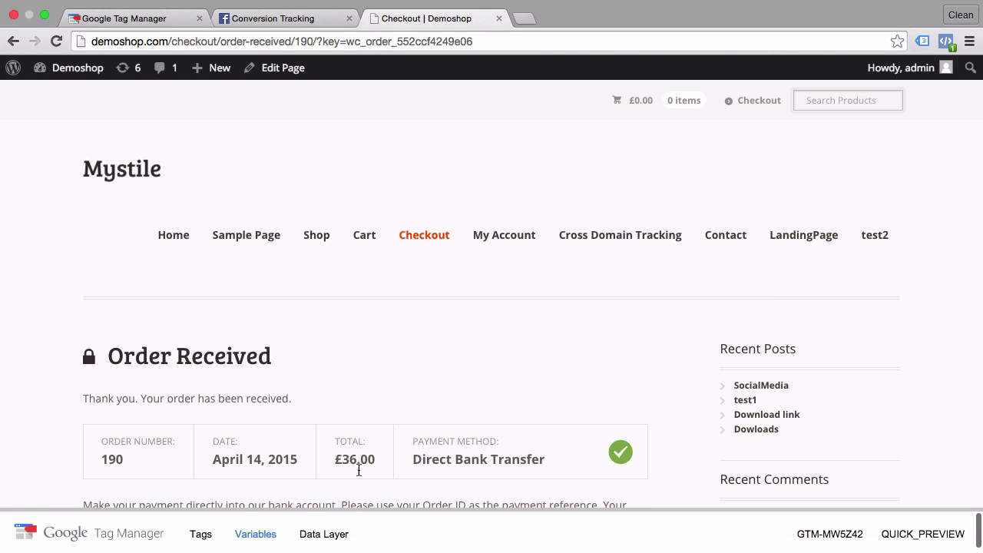
{"action": "left_click", "coordinate": [119, 18]}
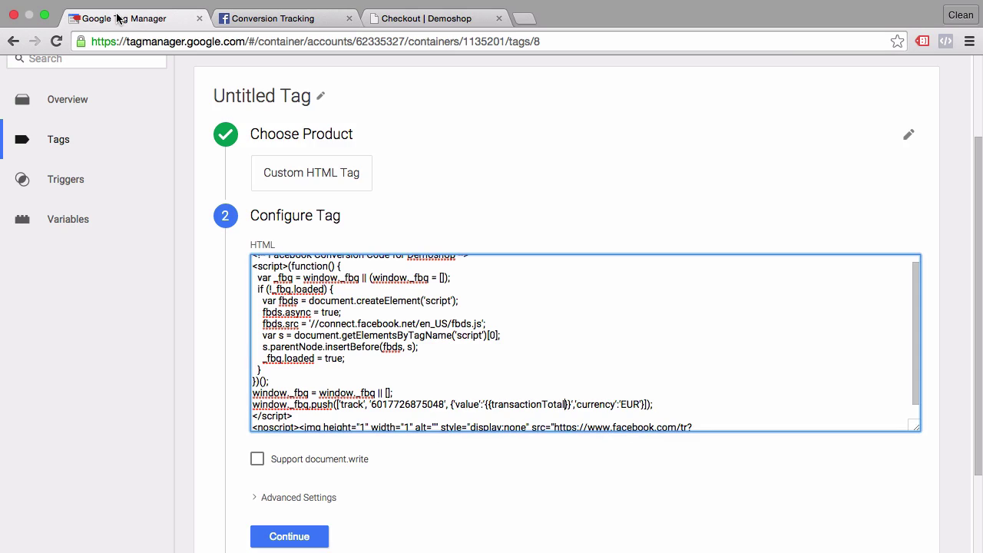
{"action": "double_click", "coordinate": [629, 404]}
{"action": "type", "text": "GBP"}
Step: Rename the tag to 'Facebook Conversion Tracking - Order'
{"action": "left_click", "coordinate": [251, 95]}
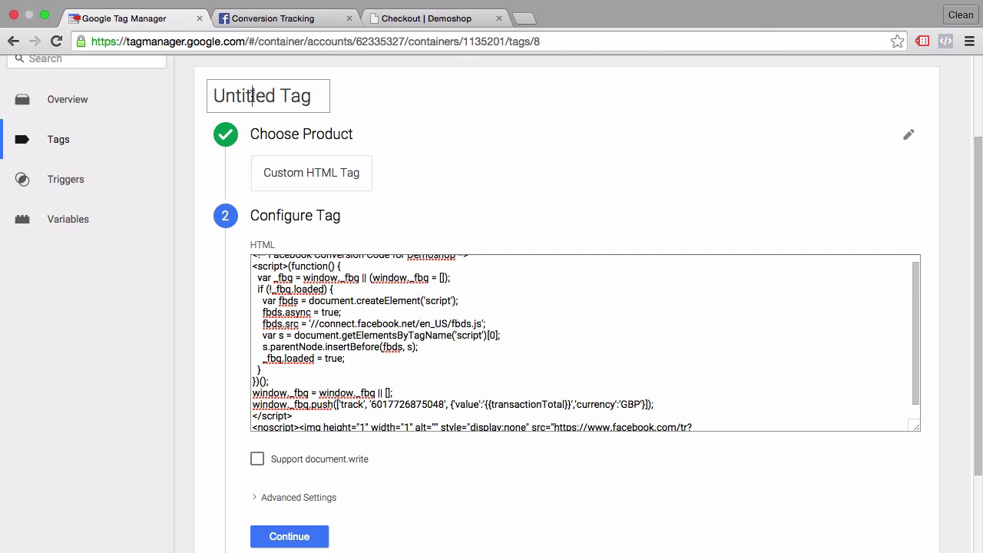
{"action": "type", "text": "Fac"}
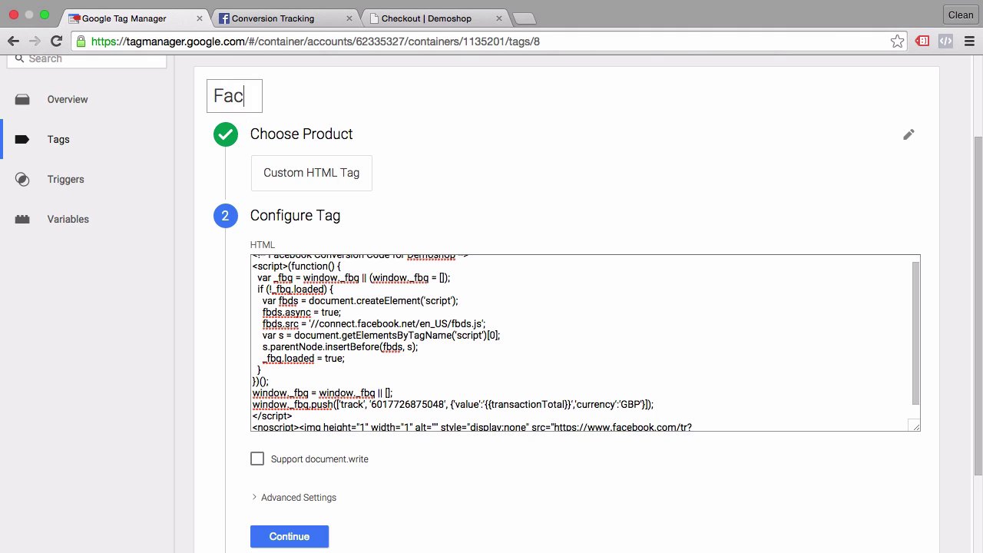
{"action": "type", "text": "ebook Convers"}
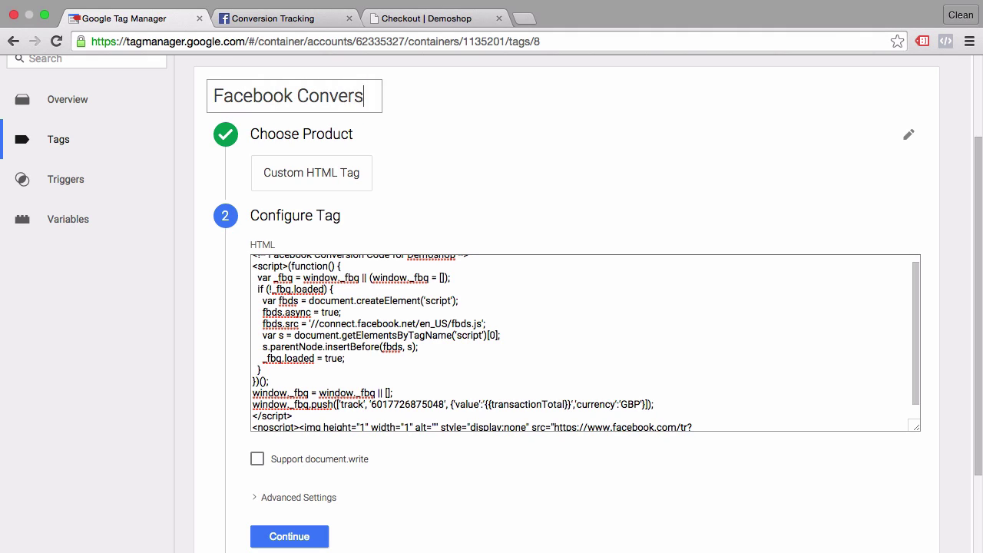
{"action": "type", "text": "ion Tracking "}
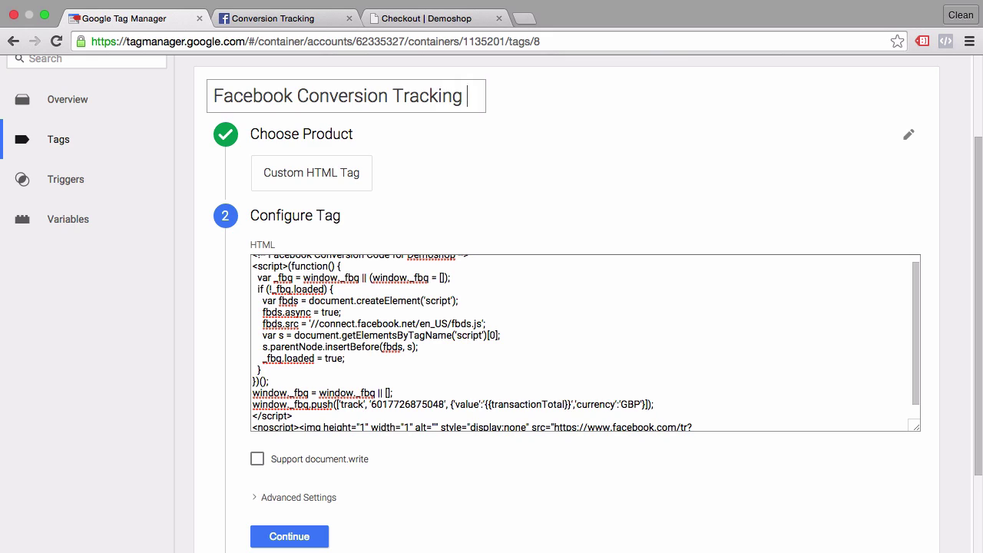
{"action": "type", "text": "- Order"}
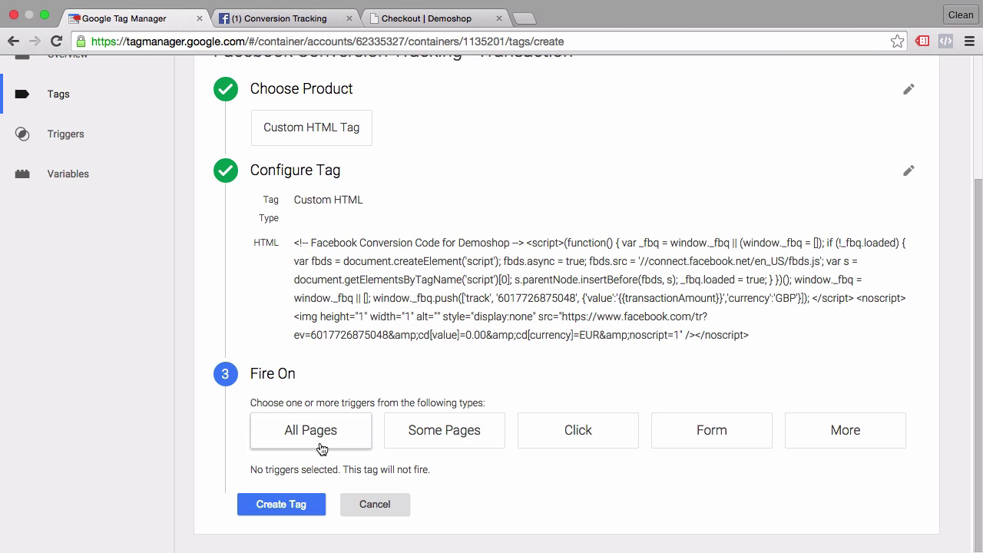
Step: Create a new Custom Event trigger titled 'order'
{"action": "left_click", "coordinate": [855, 444]}
{"action": "left_click", "coordinate": [147, 182]}
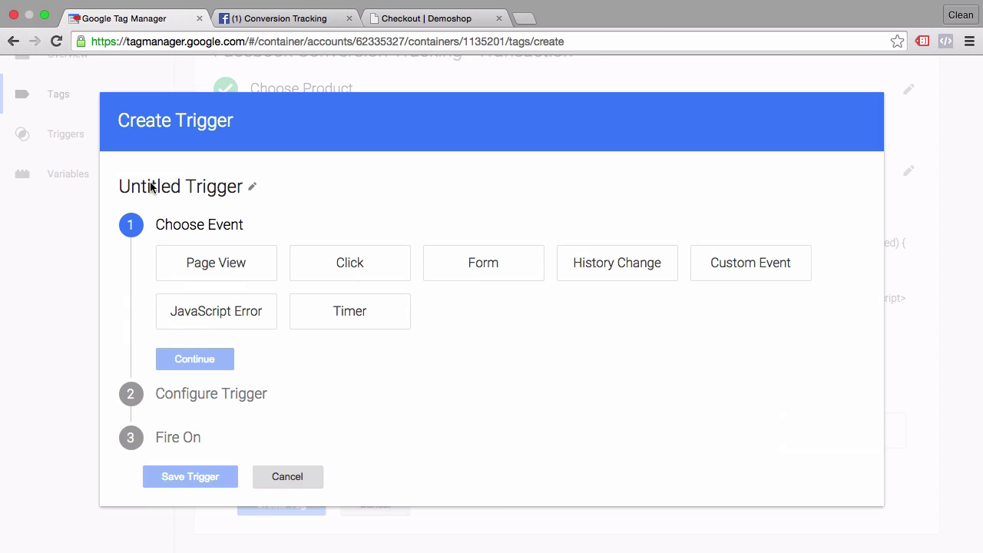
{"action": "triple_click", "coordinate": [233, 187]}
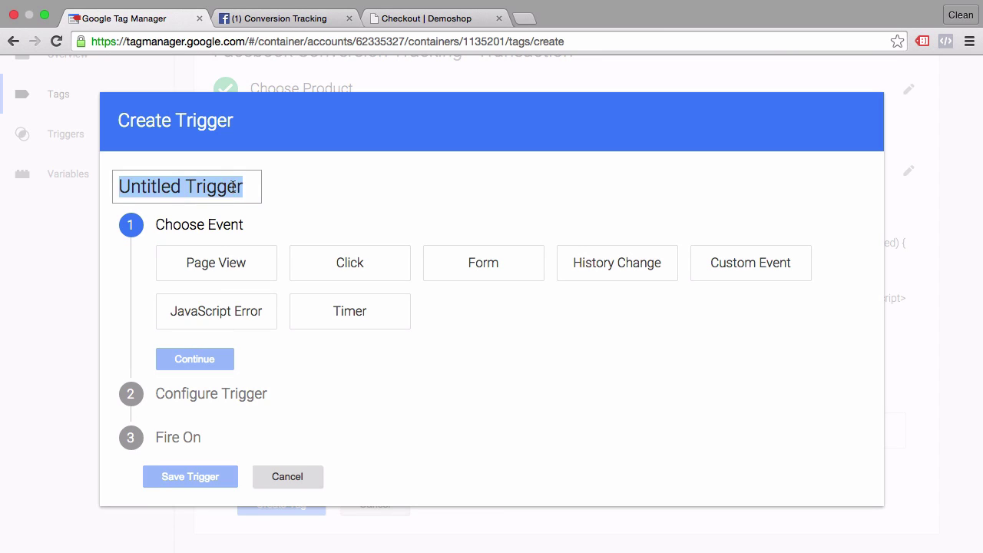
{"action": "type", "text": "order"}
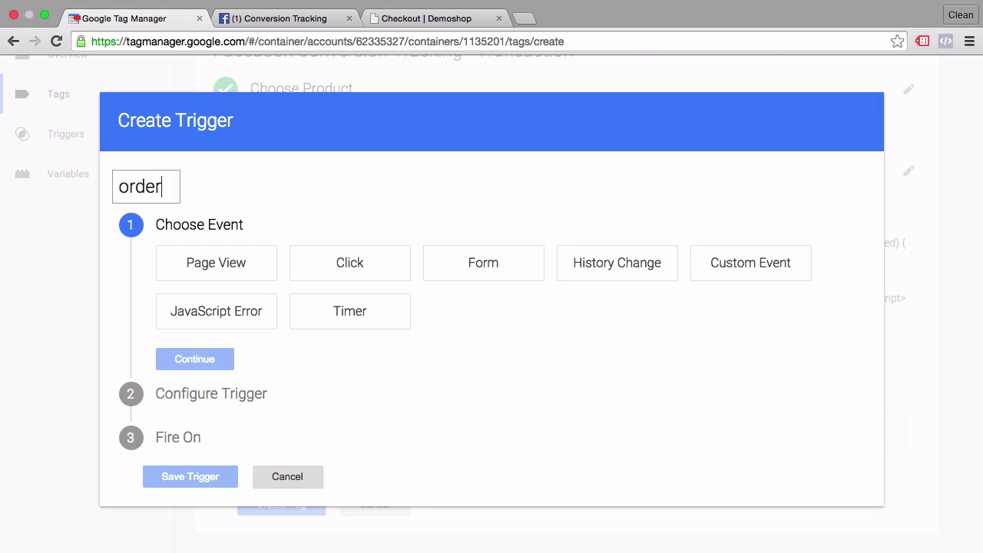
{"action": "left_click", "coordinate": [801, 276]}
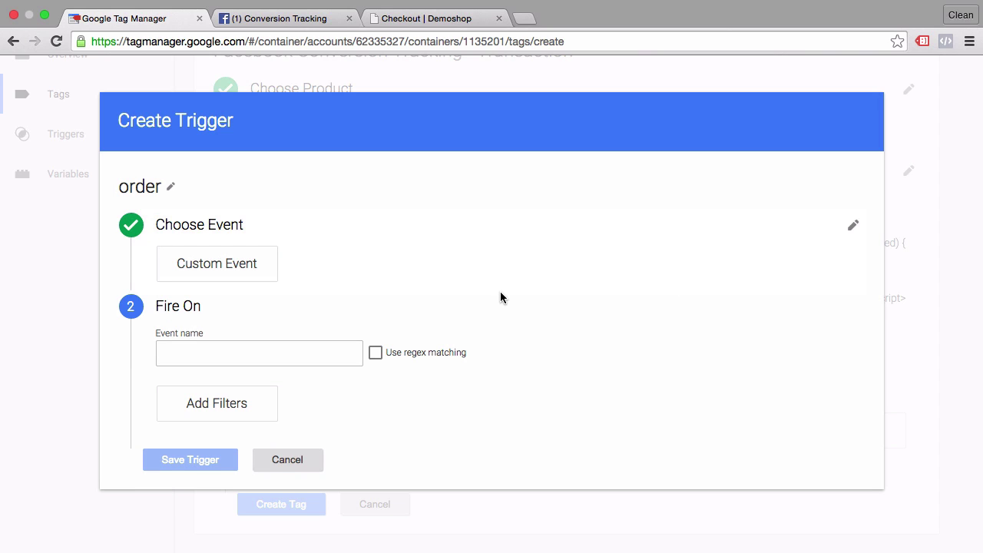
Step: Look up the gtm4wp.orderCompleted event in the shop's preview Variables list
{"action": "left_click", "coordinate": [401, 19]}
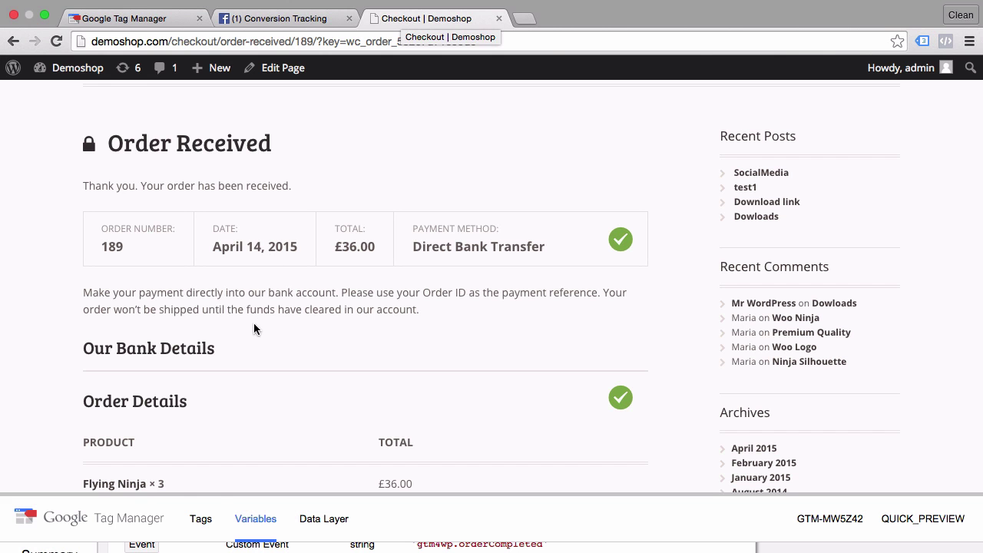
{"action": "left_click_drag", "start_coordinate": [203, 494], "coordinate": [209, 100]}
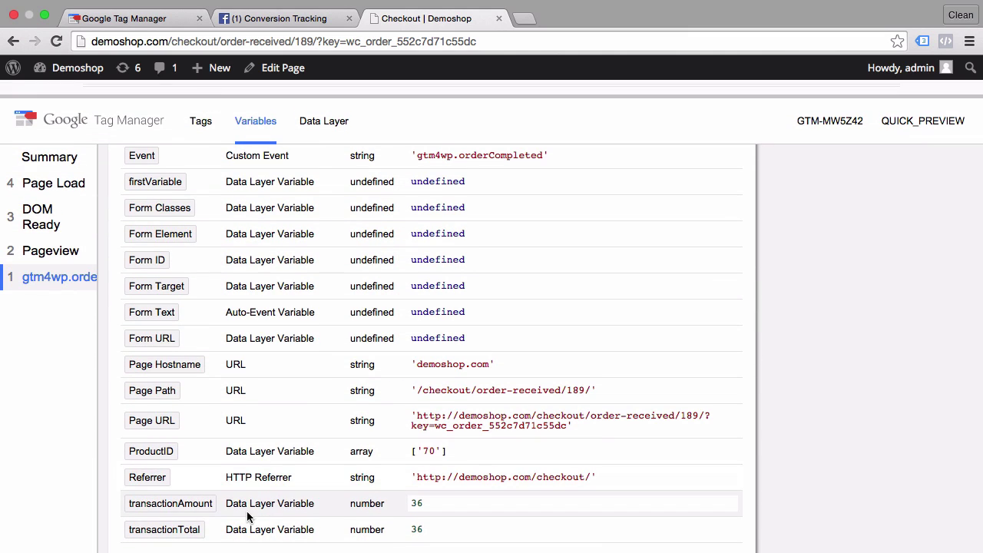
{"action": "scroll", "coordinate": [200, 453], "scroll_direction": "up", "scroll_amount": 3}
{"action": "scroll", "coordinate": [177, 403], "scroll_direction": "up", "scroll_amount": 3}
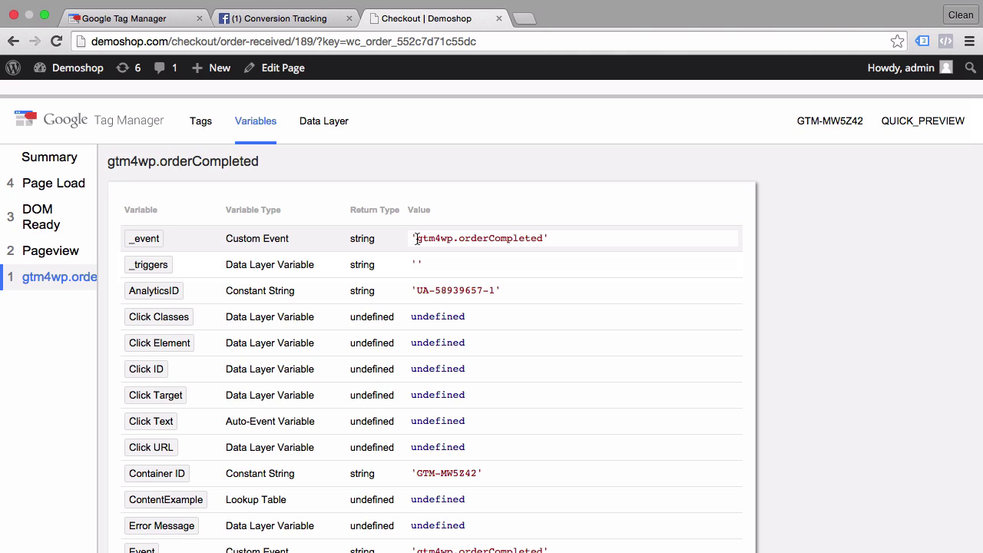
Step: Enter gtm4wp.orderCompleted as the order trigger's event name, recheck it against preview, and save
{"action": "left_click", "coordinate": [152, 19]}
{"action": "left_click", "coordinate": [274, 352]}
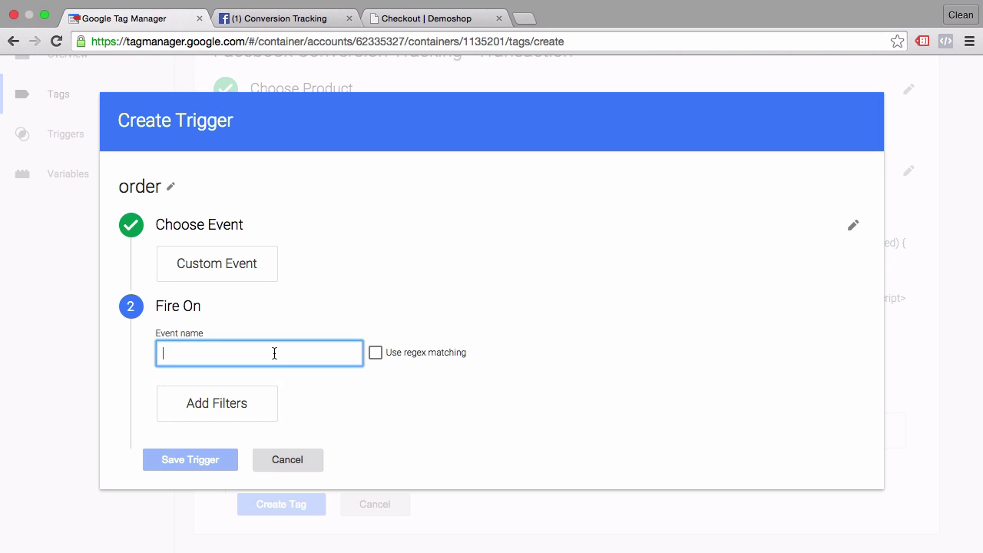
{"action": "type", "text": "gtm"}
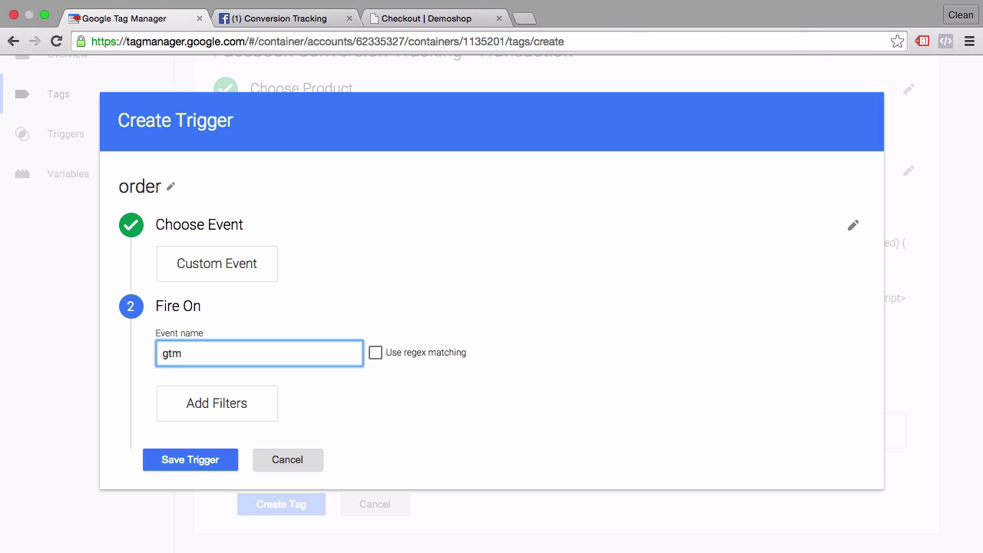
{"action": "type", "text": "4wp."}
{"action": "type", "text": "orderCo"}
{"action": "type", "text": "mpleted"}
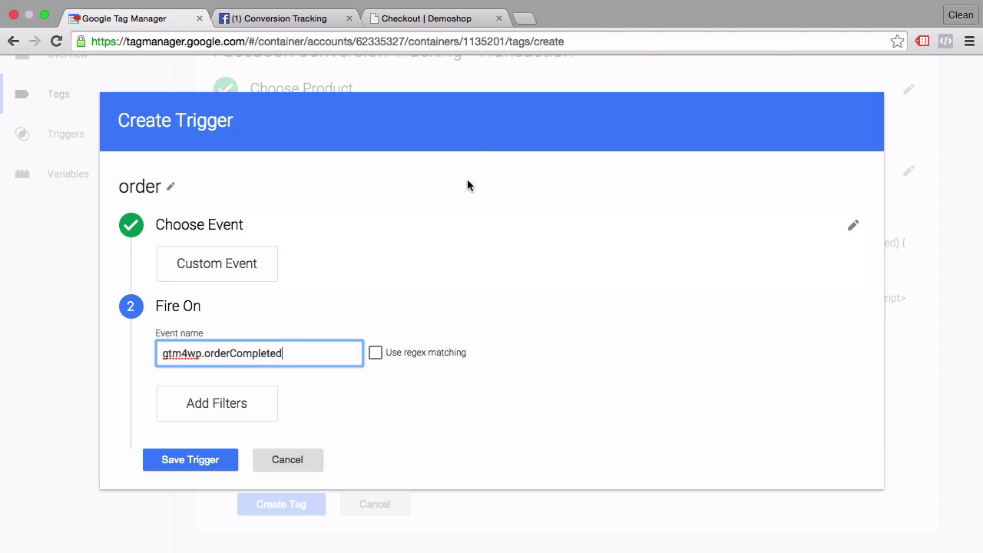
{"action": "left_click", "coordinate": [407, 19]}
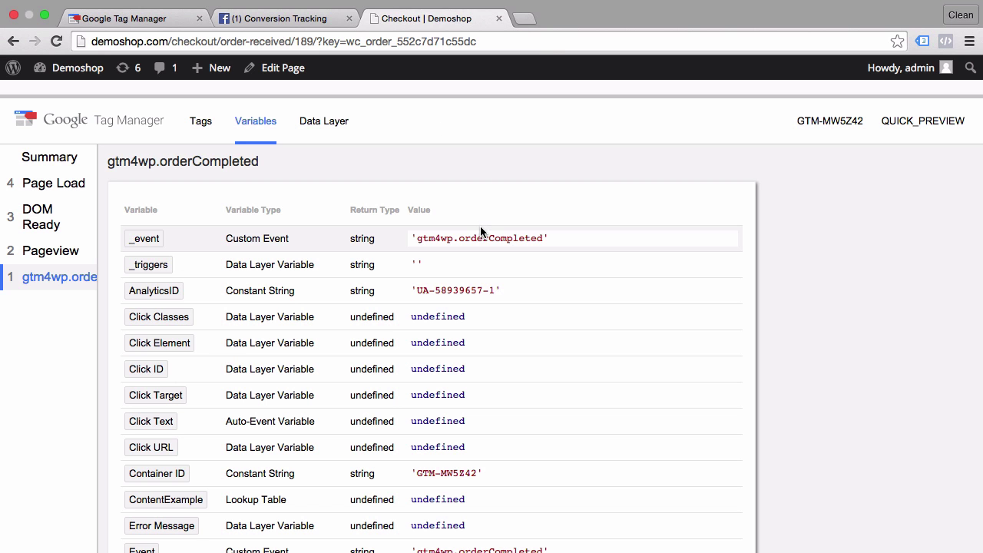
{"action": "left_click", "coordinate": [129, 14]}
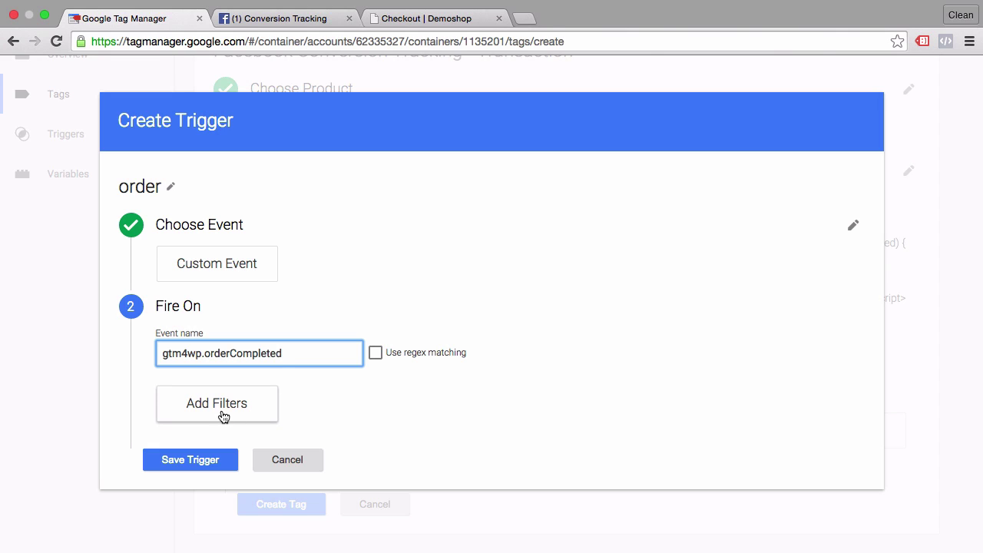
{"action": "left_click", "coordinate": [429, 18]}
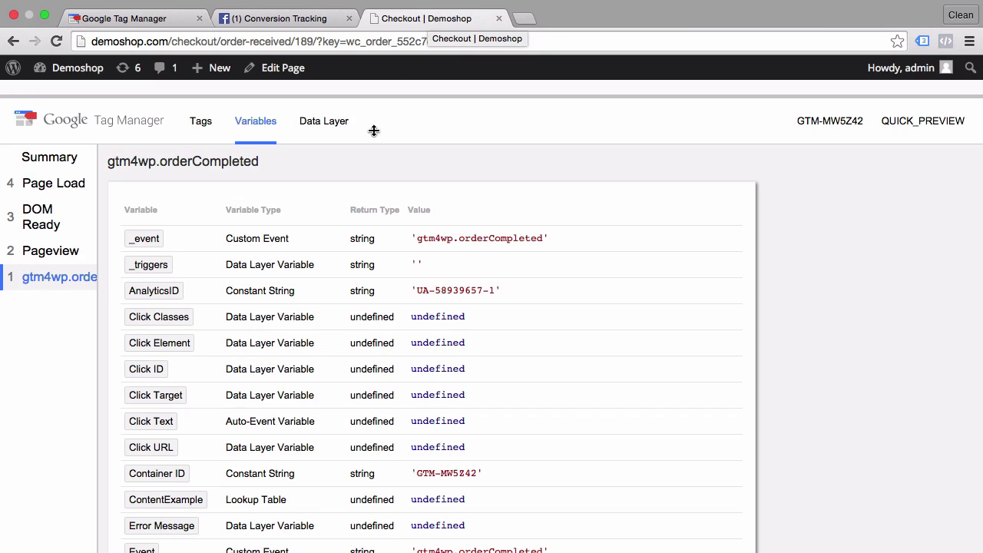
{"action": "left_click", "coordinate": [141, 19]}
{"action": "left_click", "coordinate": [192, 464]}
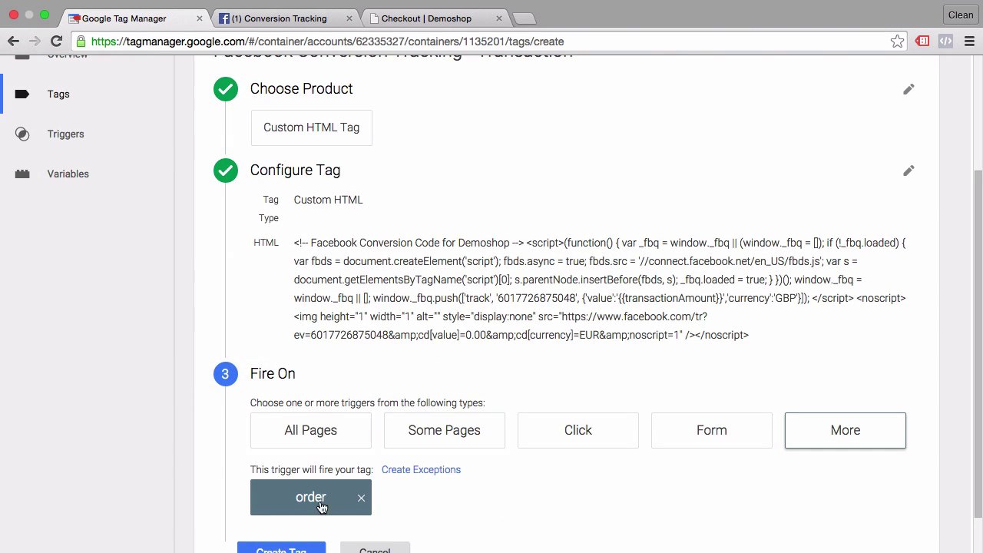
Step: Save the Facebook Conversion Tracking - Transaction tag on the order trigger and refresh preview
{"action": "scroll", "coordinate": [486, 472], "scroll_direction": "down", "scroll_amount": 2}
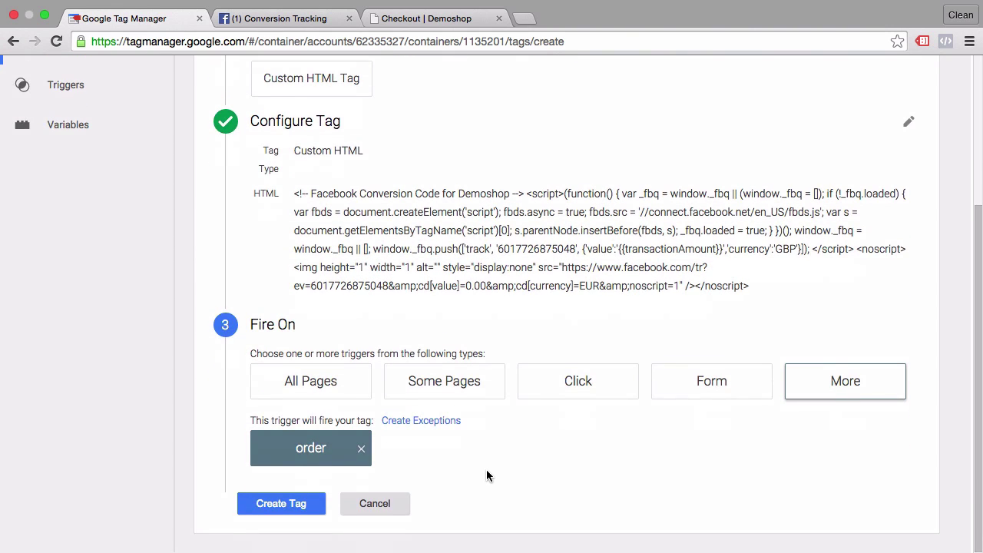
{"action": "left_click", "coordinate": [267, 500]}
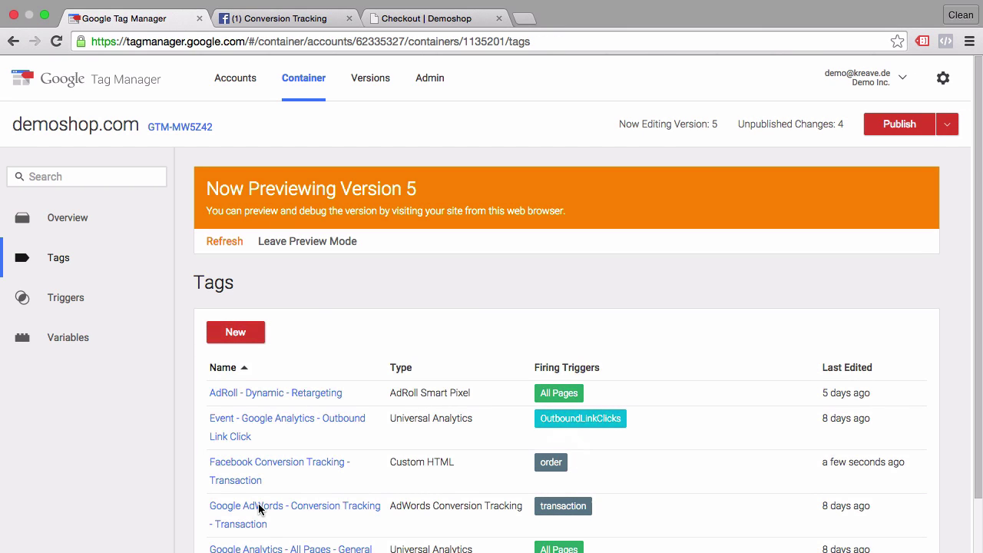
{"action": "left_click", "coordinate": [228, 246]}
Step: Reload the order 189 confirmation page so Facebook Conversion Tracking - Transaction shows as fired
{"action": "left_click", "coordinate": [260, 25]}
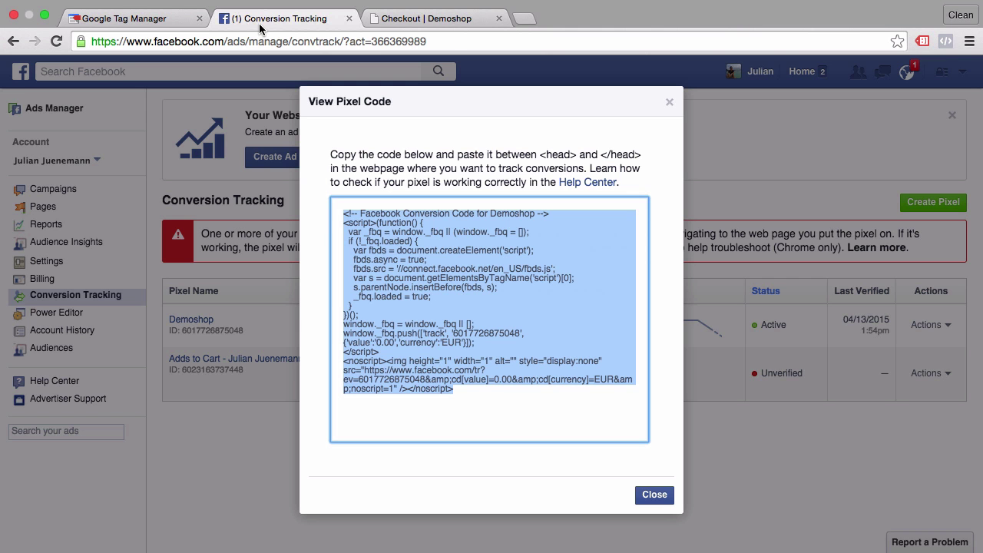
{"action": "left_click", "coordinate": [429, 24]}
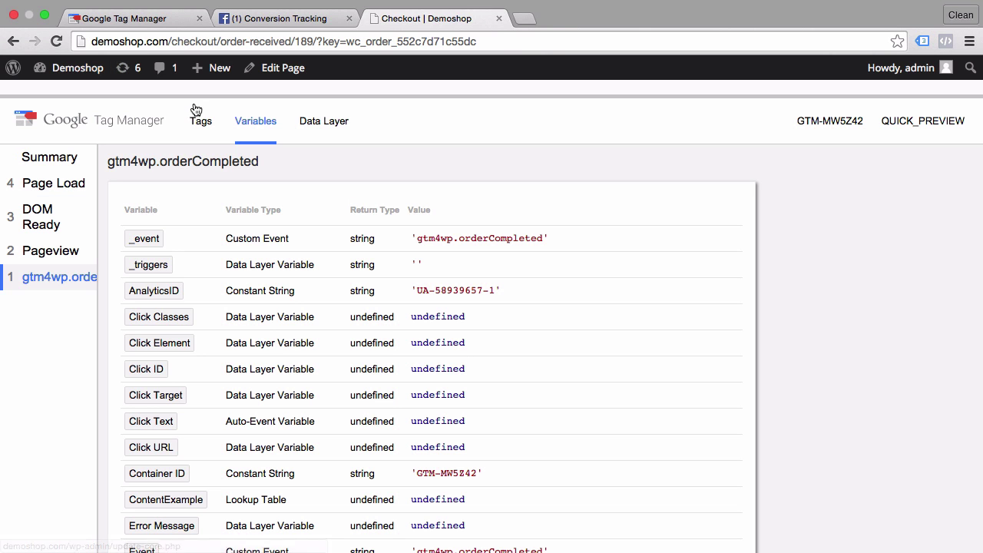
{"action": "left_click_drag", "start_coordinate": [194, 95], "coordinate": [154, 444]}
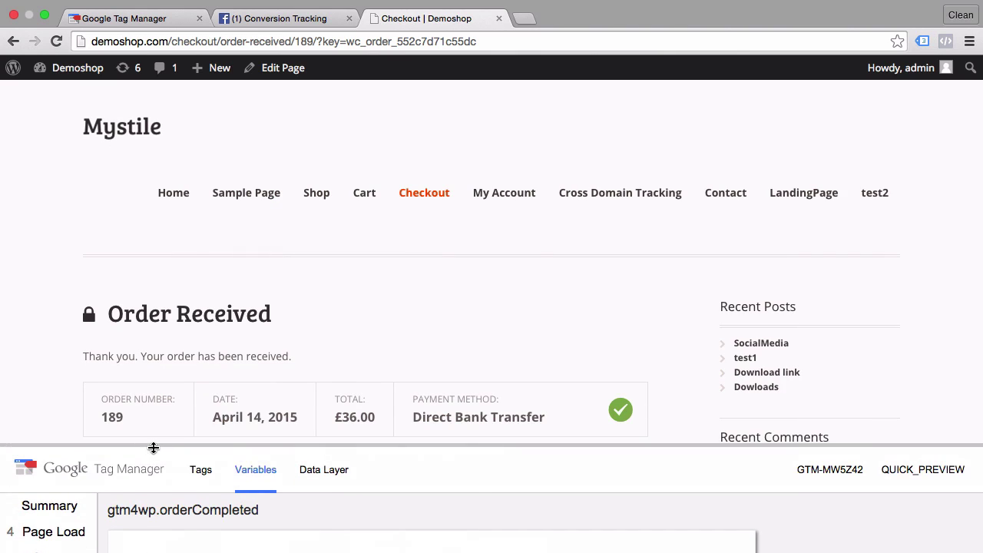
{"action": "left_click", "coordinate": [62, 40]}
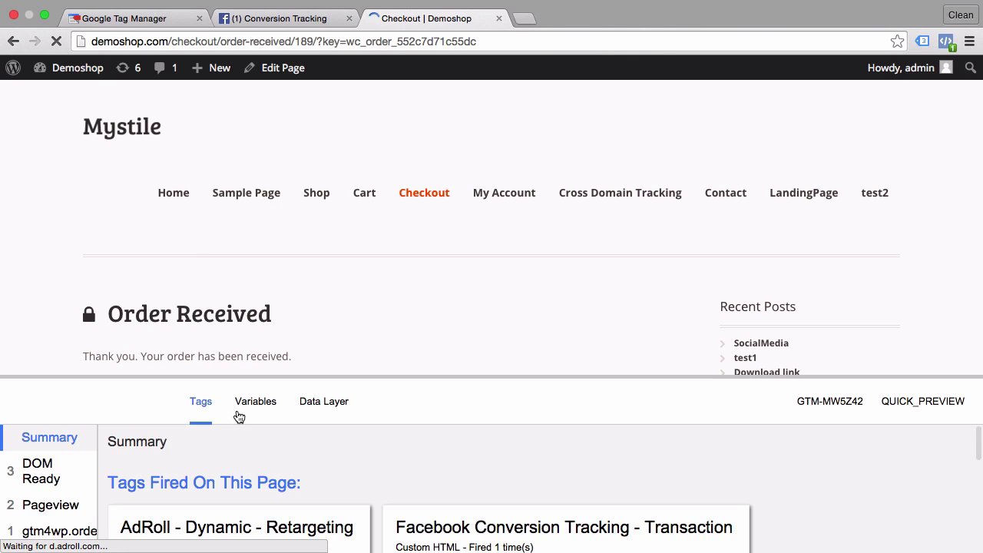
{"action": "left_click_drag", "start_coordinate": [247, 377], "coordinate": [269, 127]}
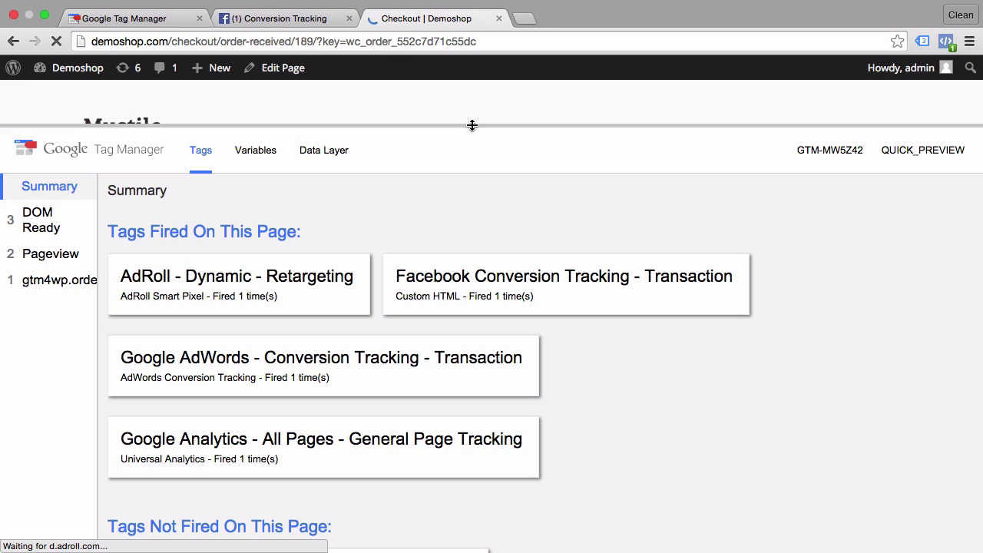
{"action": "left_click_drag", "start_coordinate": [472, 125], "coordinate": [458, 247]}
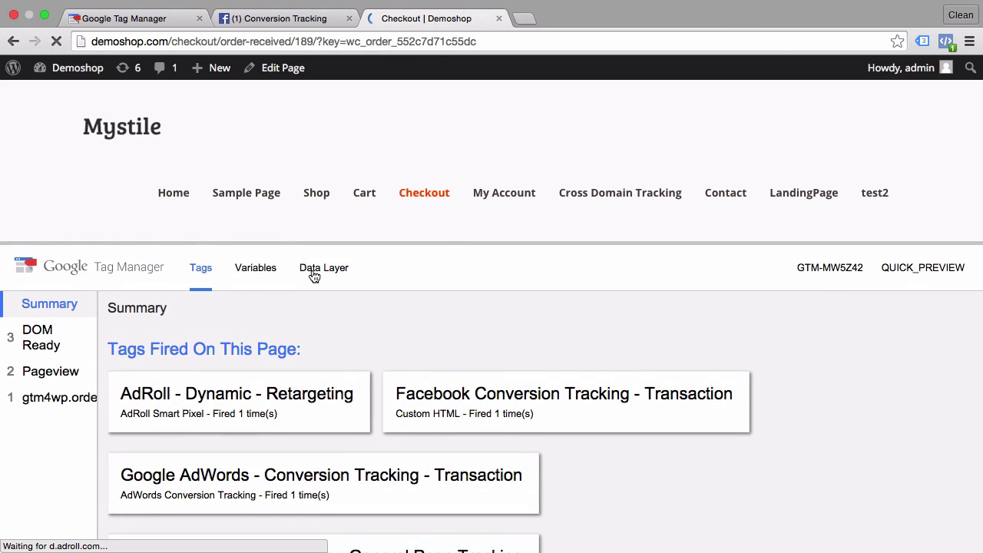
Step: Open the fired Facebook conversion tag's details and match value 36 GBP to the £36.00 order
{"action": "left_click", "coordinate": [463, 413]}
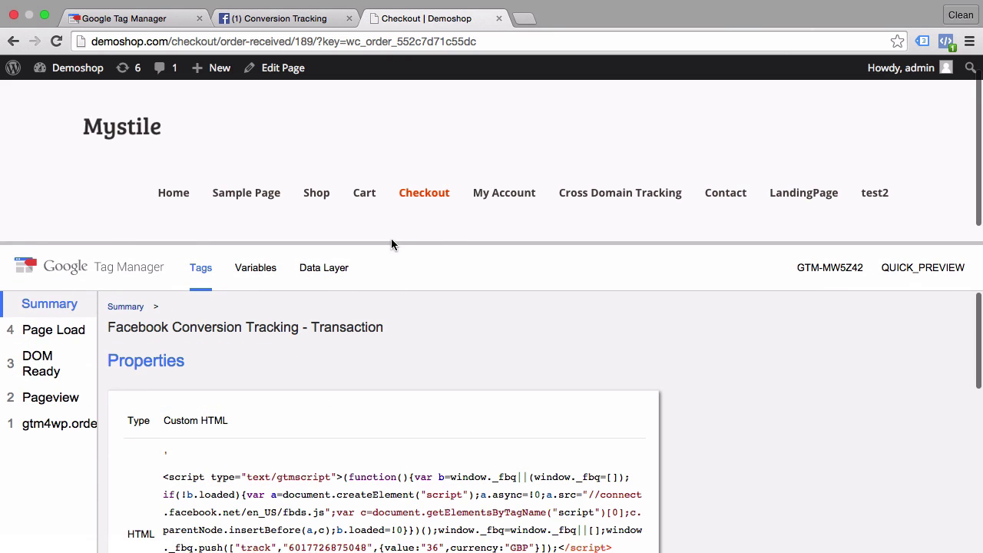
{"action": "left_click_drag", "start_coordinate": [389, 243], "coordinate": [406, 69]}
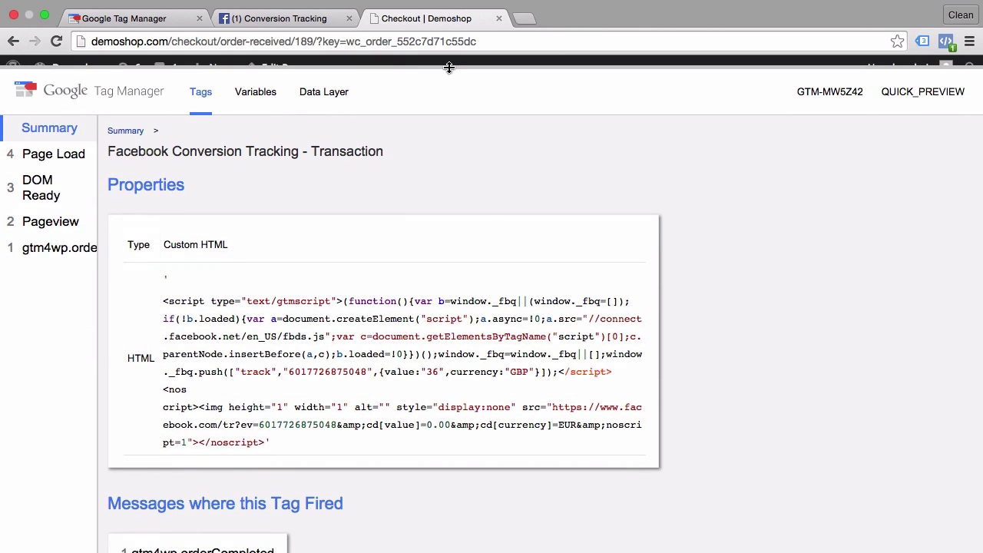
{"action": "left_click_drag", "start_coordinate": [450, 67], "coordinate": [435, 546]}
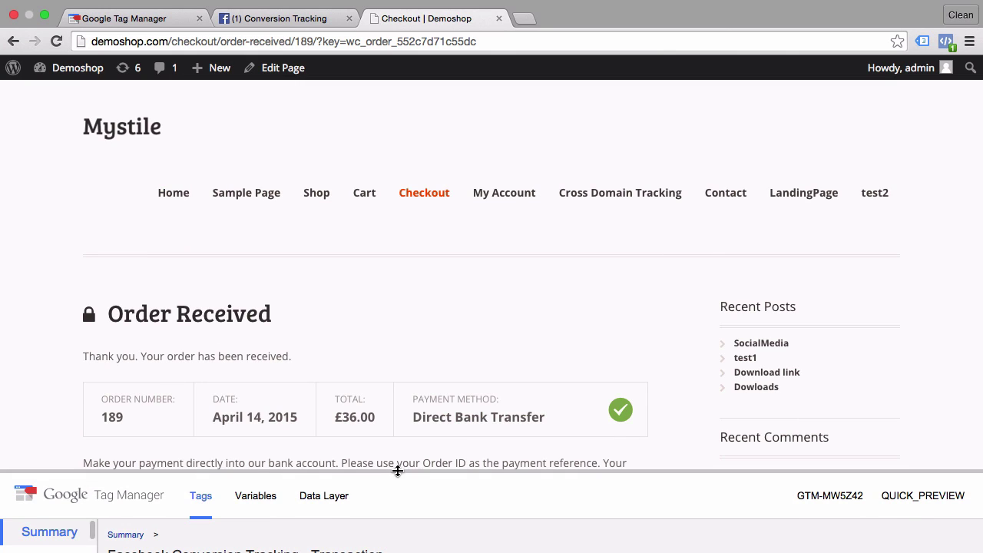
{"action": "scroll", "coordinate": [435, 303], "scroll_direction": "down", "scroll_amount": 2}
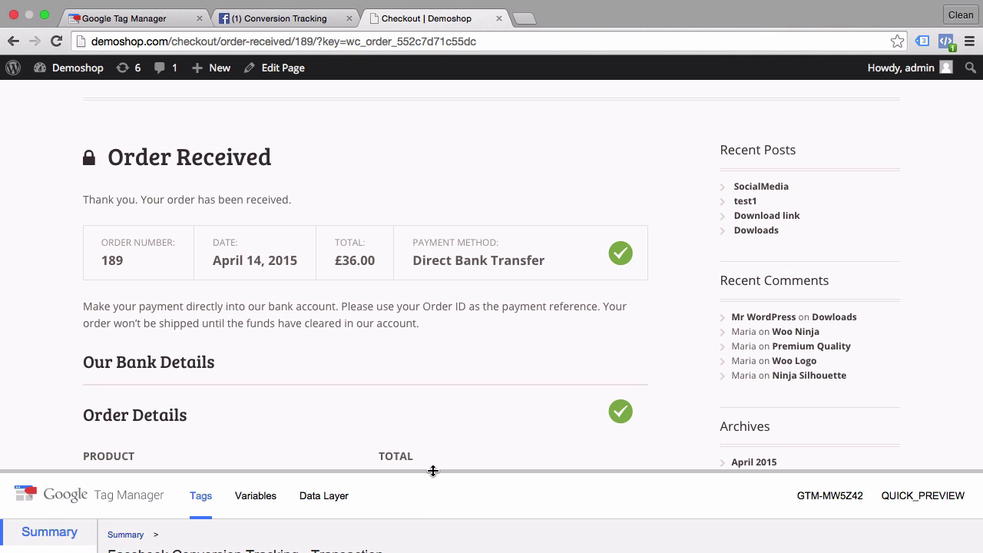
{"action": "left_click_drag", "start_coordinate": [433, 470], "coordinate": [594, 182]}
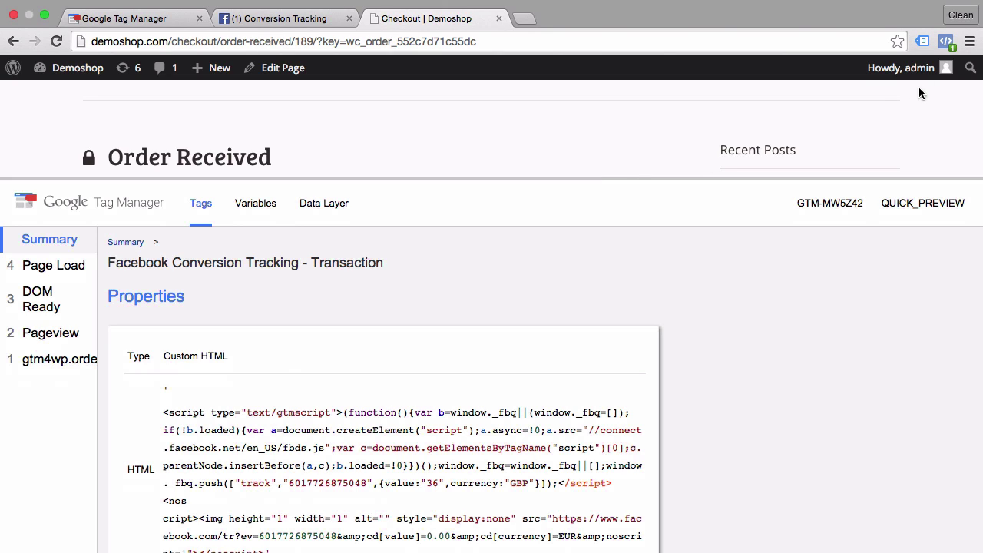
Step: Check Pixel Helper shows the Conversion Pixel loaded with value 36 and currency GBP
{"action": "left_click", "coordinate": [946, 45]}
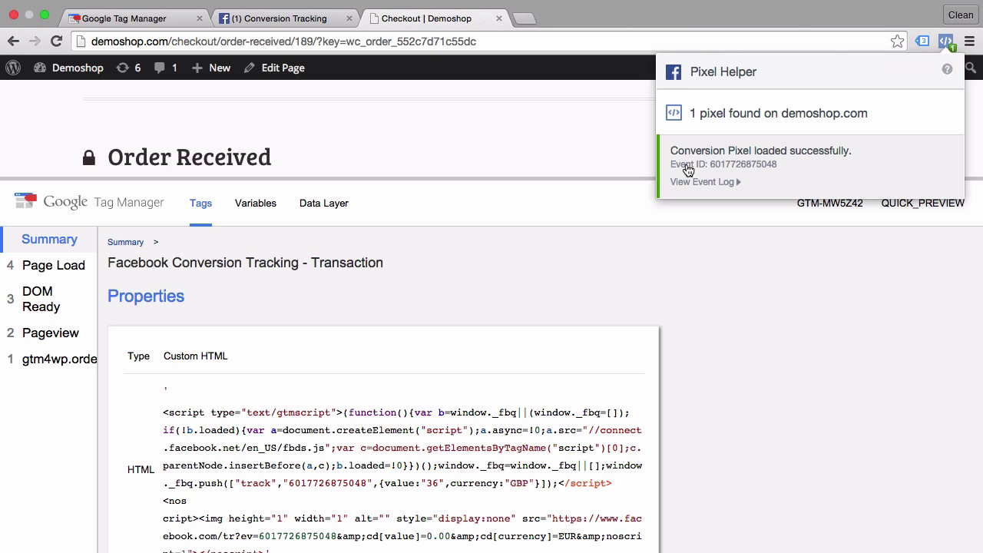
{"action": "left_click", "coordinate": [688, 170]}
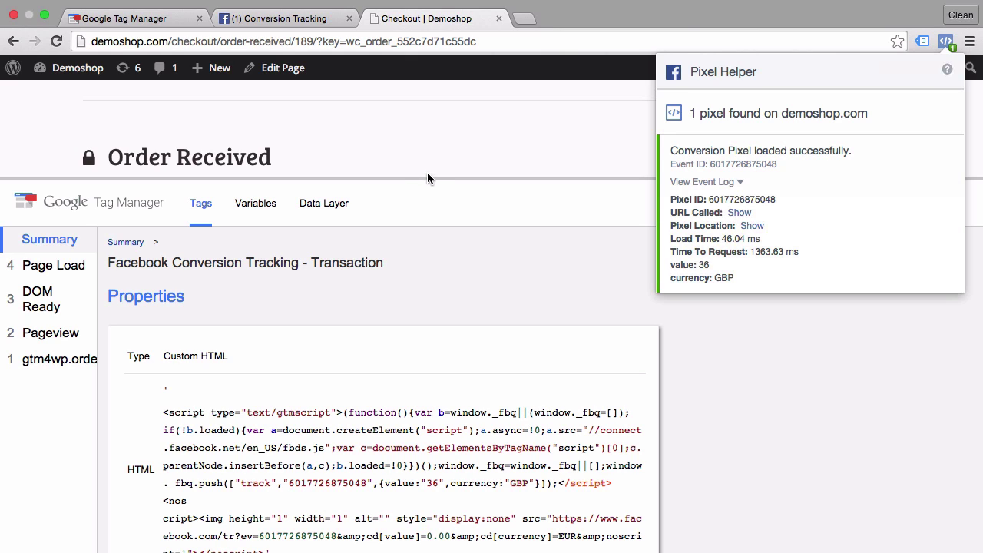
Step: Edit the AdWords Conversion Tracking - Transaction tag, focusing its {{transactionAmount}} conversion value
{"action": "left_click", "coordinate": [116, 23]}
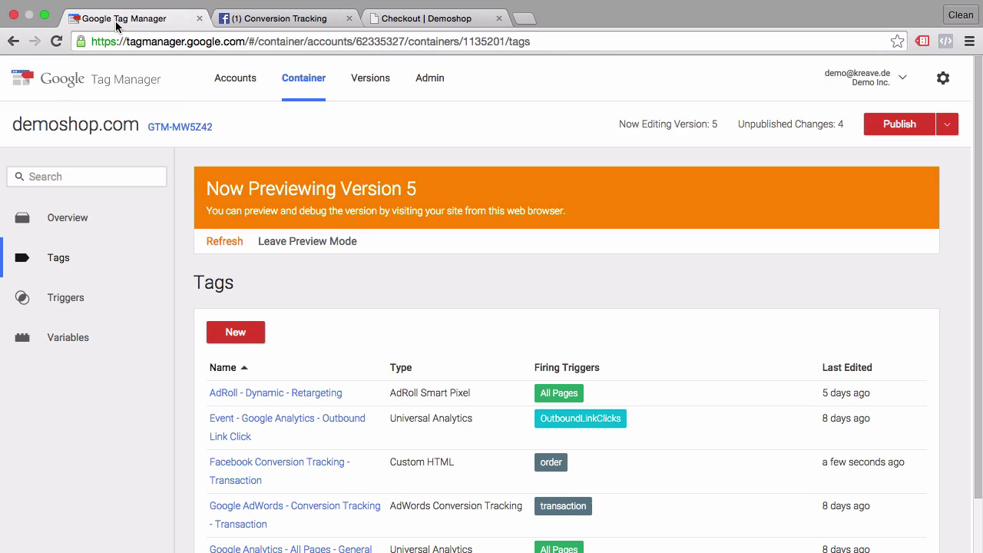
{"action": "scroll", "coordinate": [279, 258], "scroll_direction": "down", "scroll_amount": 2}
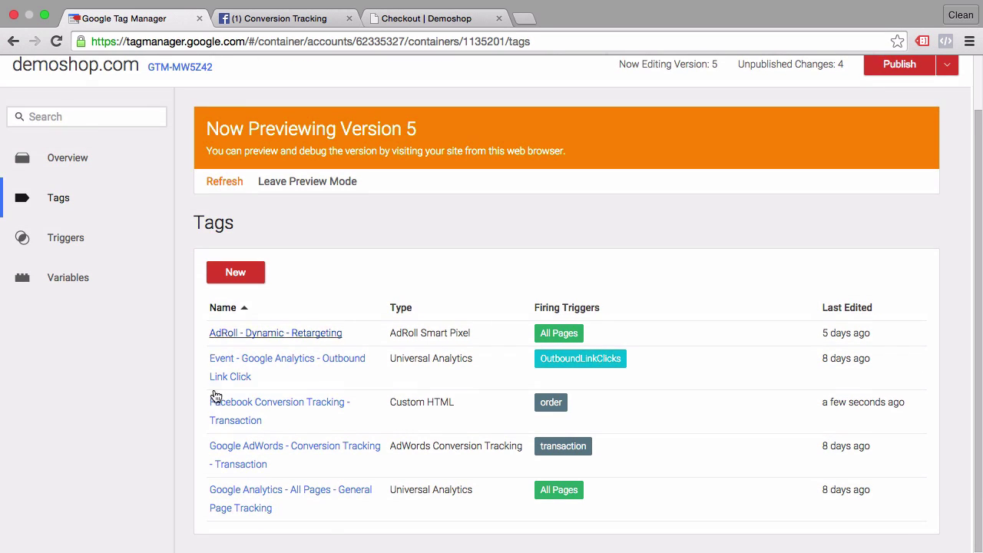
{"action": "left_click", "coordinate": [230, 447]}
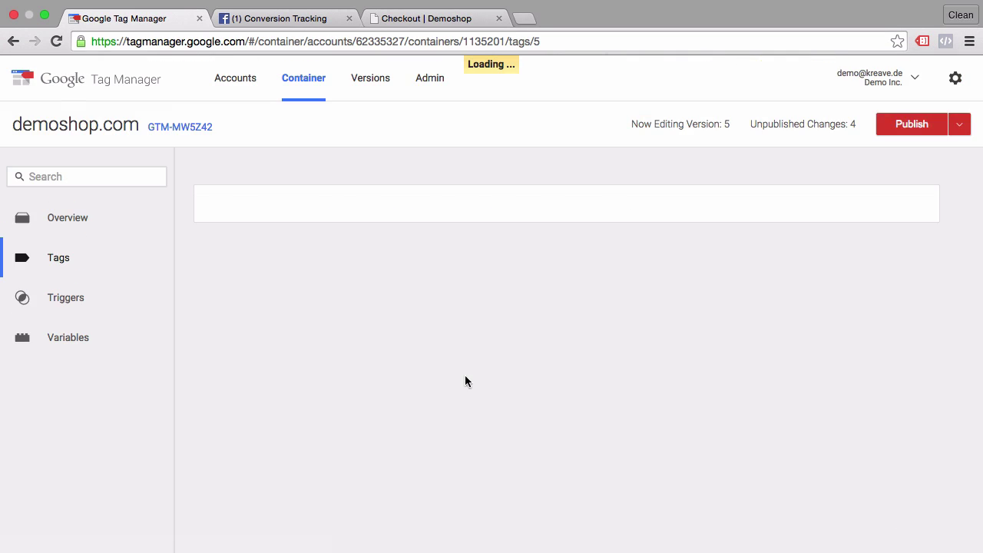
{"action": "scroll", "coordinate": [468, 382], "scroll_direction": "down", "scroll_amount": 4}
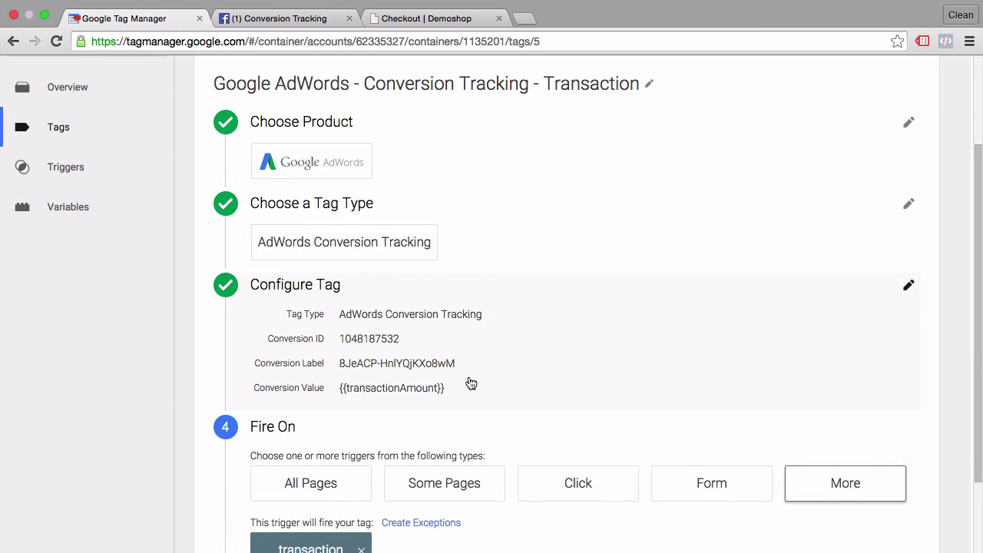
{"action": "left_click", "coordinate": [543, 354]}
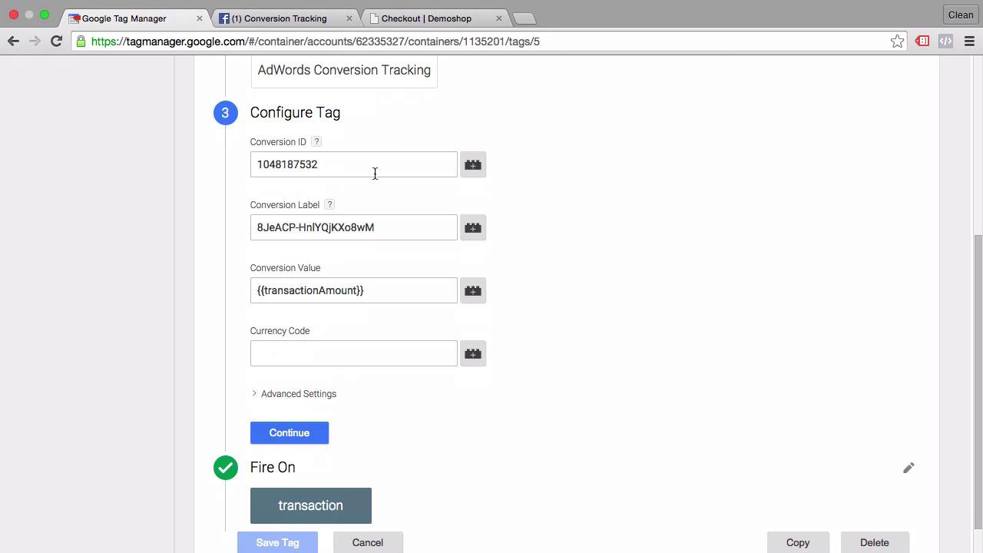
{"action": "left_click", "coordinate": [371, 300]}
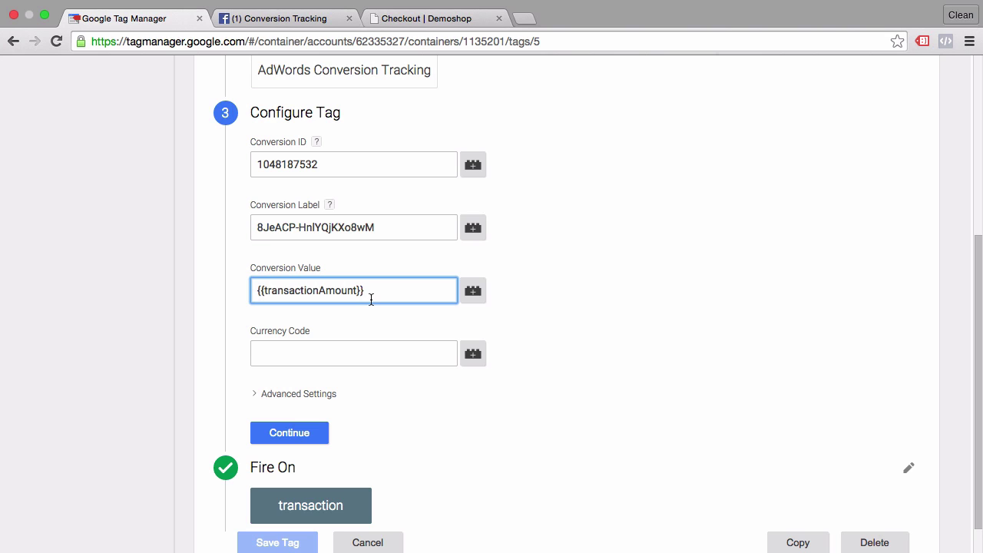
{"action": "scroll", "coordinate": [371, 300], "scroll_direction": "down", "scroll_amount": 1}
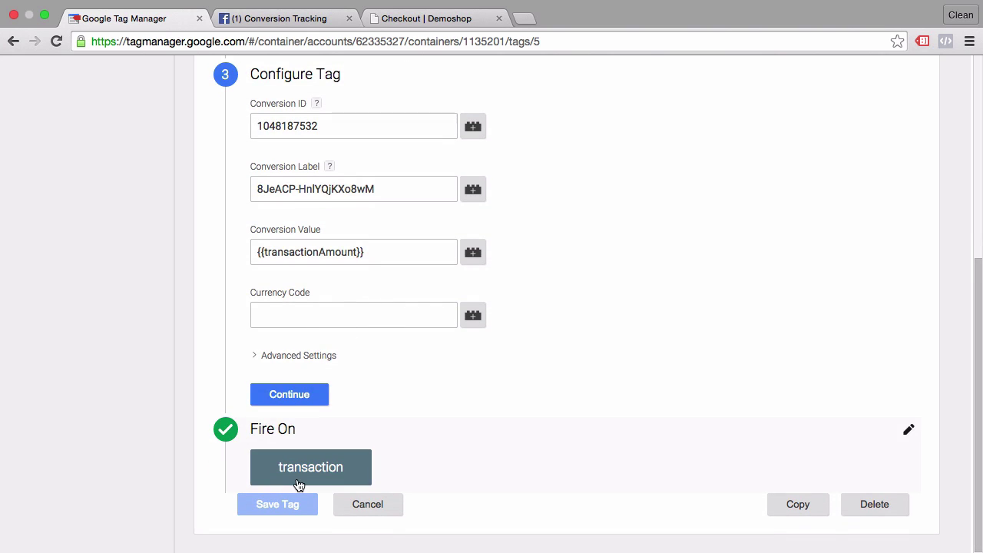